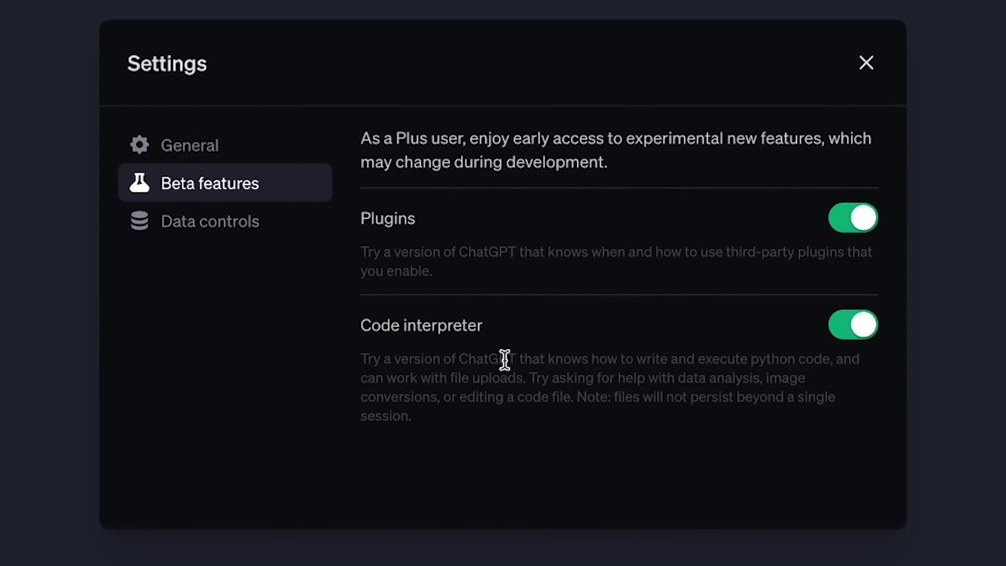
Step: Highlight the Code interpreter feature name and open the downloaded Mean Data Value by Name chart
{"action": "left_click_drag", "start_coordinate": [361, 326], "coordinate": [586, 340]}
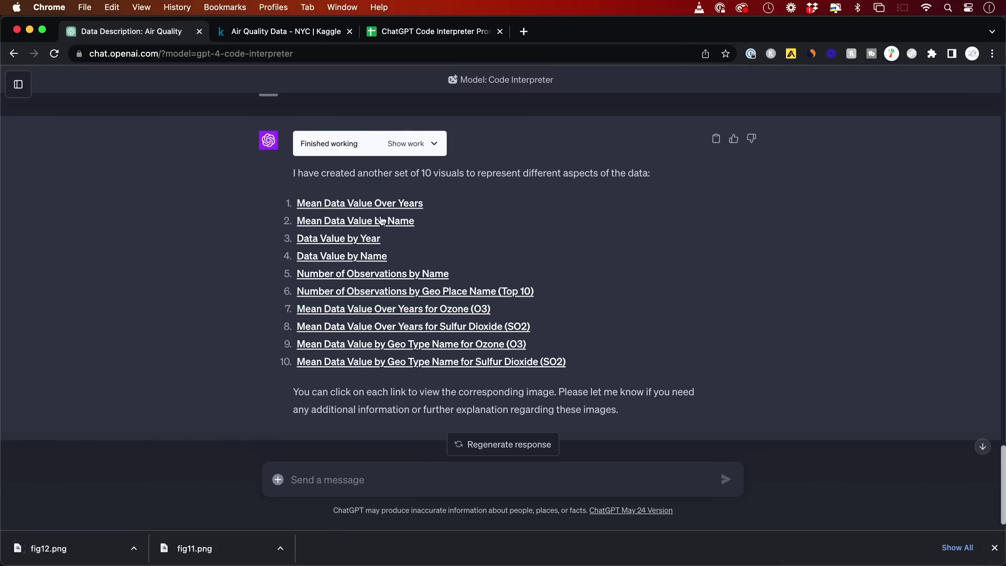
{"action": "left_click", "coordinate": [31, 548]}
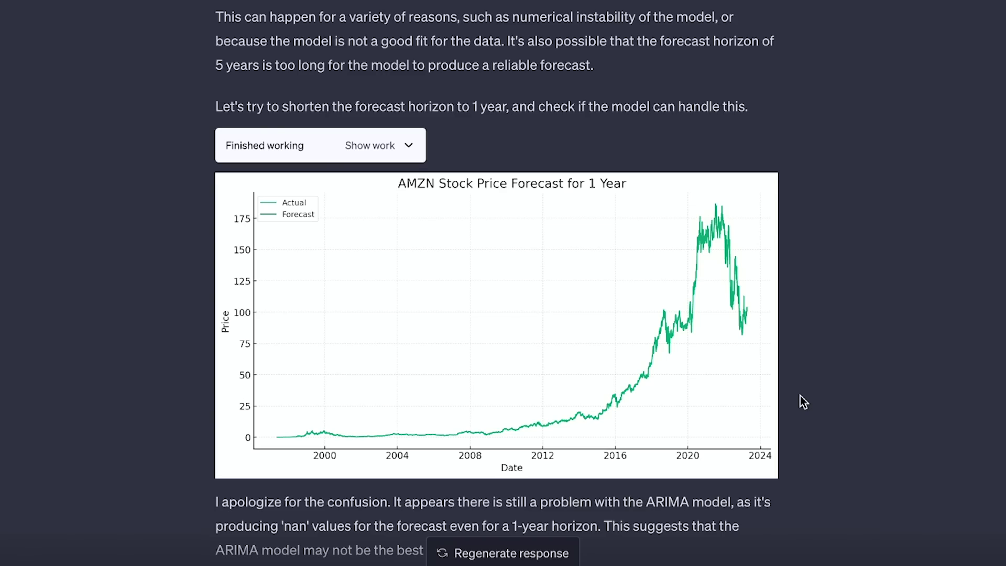
{"action": "scroll", "coordinate": [800, 395], "scroll_direction": "down", "scroll_amount": 2}
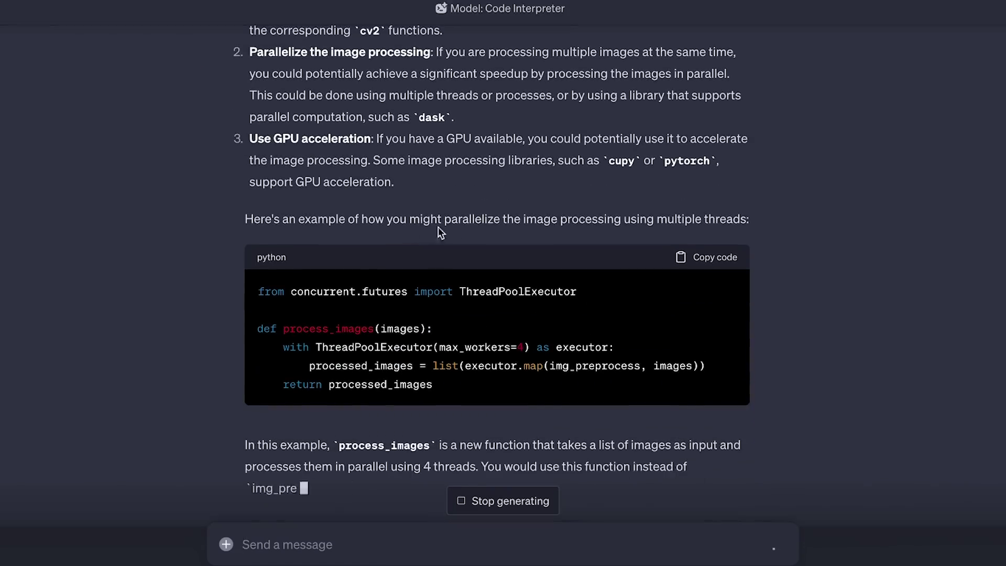
Step: Download the generated color palette image and preview the photo of kids playing
{"action": "left_click", "coordinate": [328, 413]}
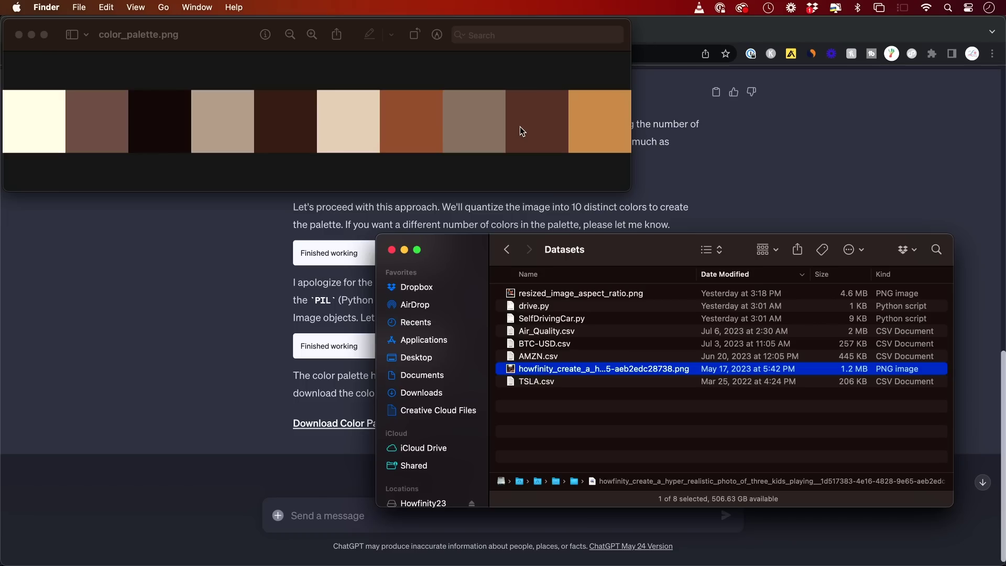
{"action": "key", "text": "space"}
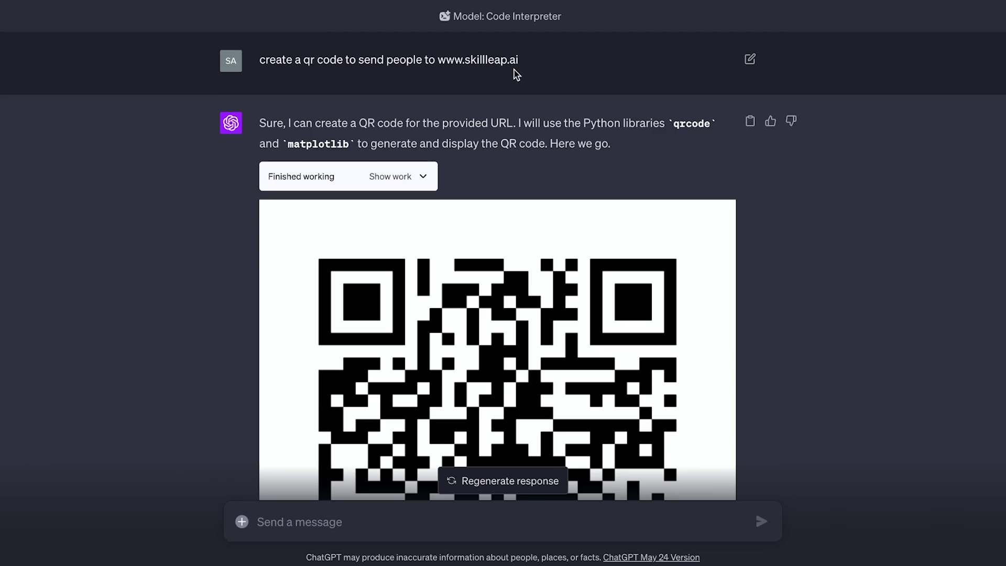
{"action": "scroll", "coordinate": [540, 82], "scroll_direction": "down", "scroll_amount": 1}
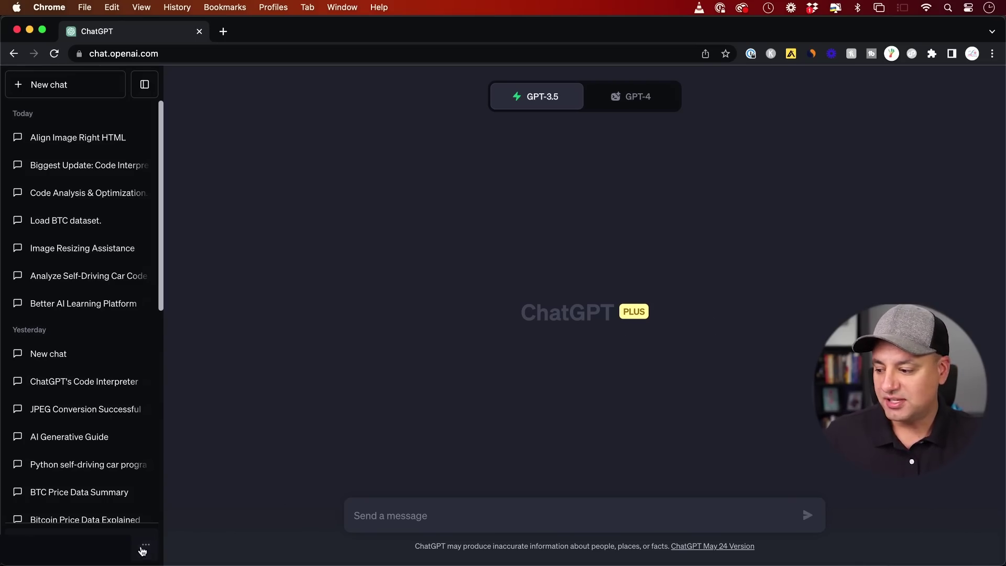
Step: Check in Settings > Beta features that Code interpreter is switched on
{"action": "left_click", "coordinate": [146, 548]}
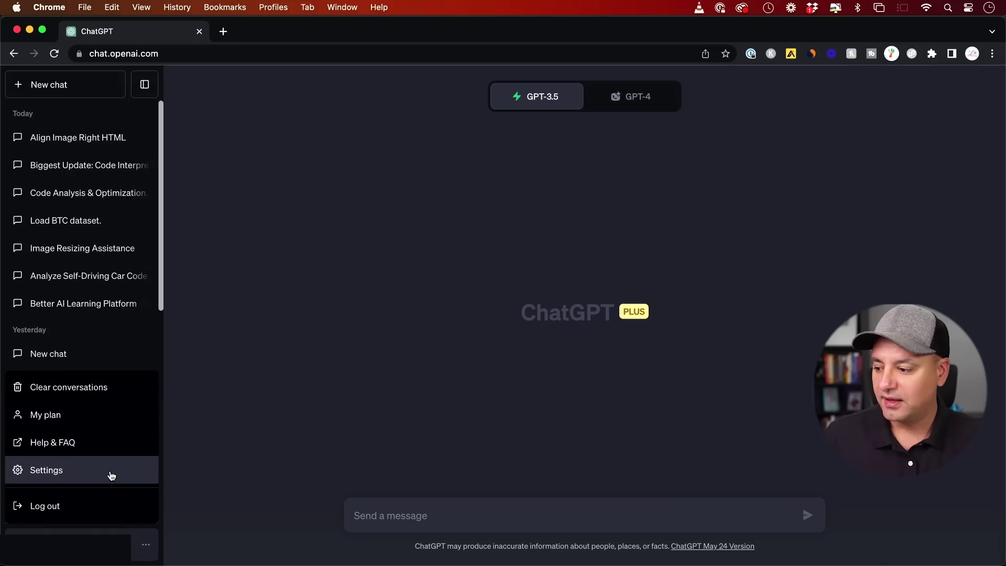
{"action": "left_click", "coordinate": [112, 476]}
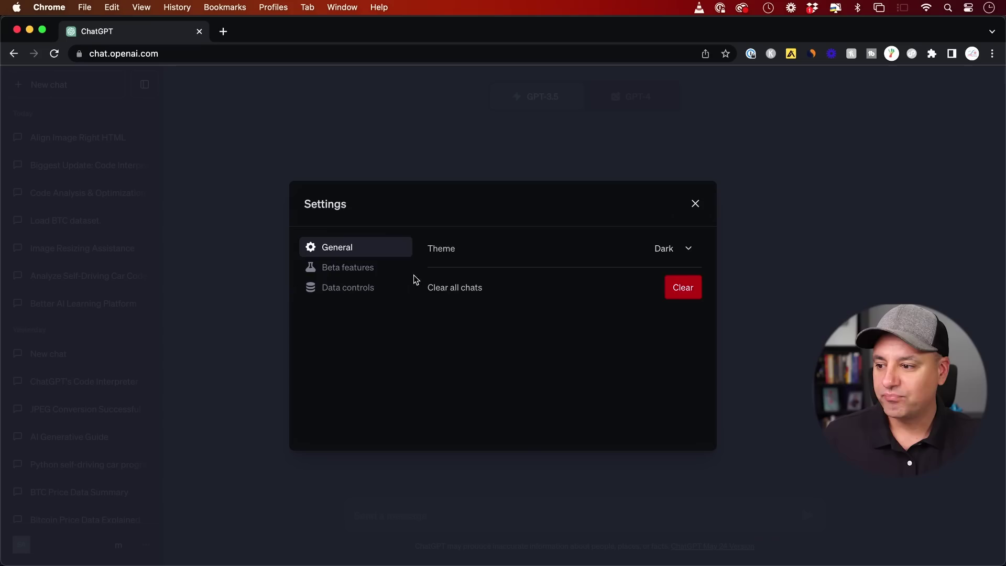
{"action": "left_click", "coordinate": [349, 269]}
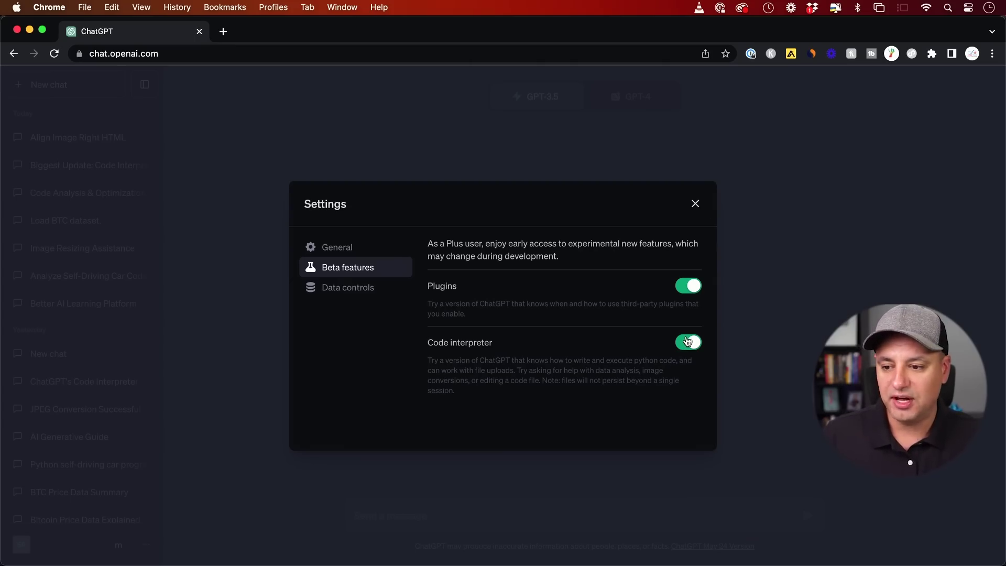
{"action": "left_click", "coordinate": [695, 203]}
Step: Switch the chat model to GPT-4 with Code Interpreter
{"action": "left_click", "coordinate": [651, 103]}
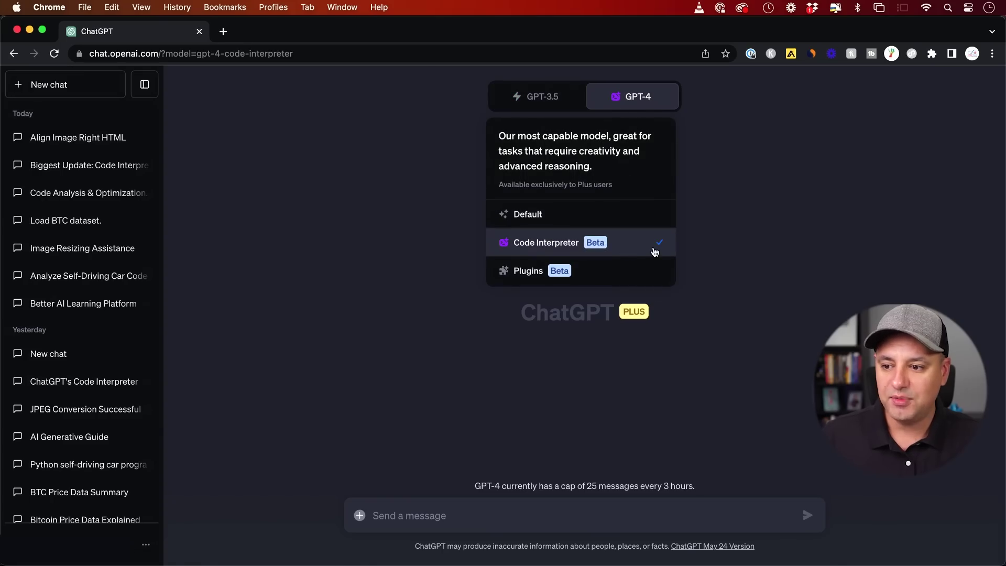
{"action": "left_click", "coordinate": [625, 214]}
{"action": "mouse_move", "coordinate": [644, 96]}
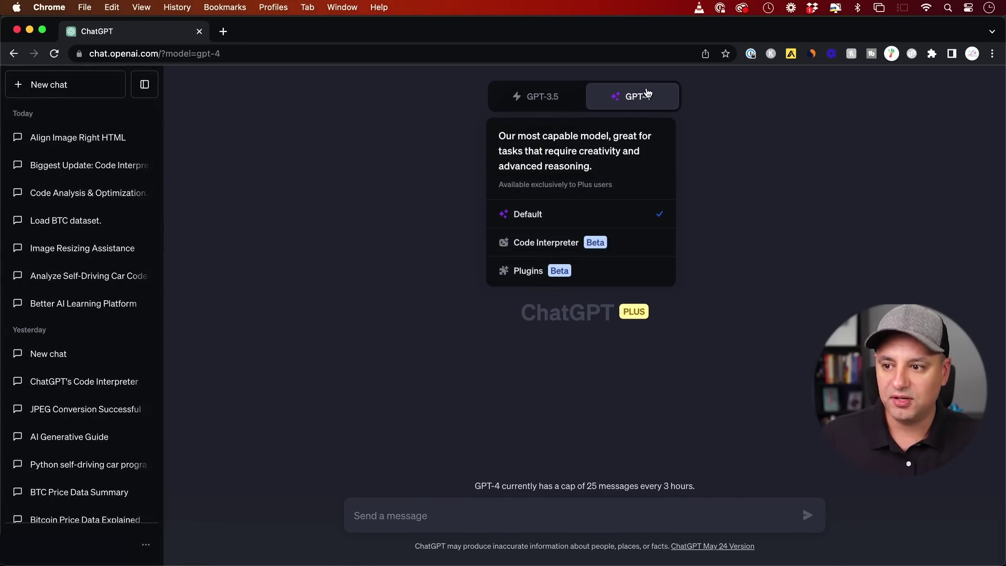
{"action": "left_click", "coordinate": [623, 243]}
{"action": "mouse_move", "coordinate": [614, 98]}
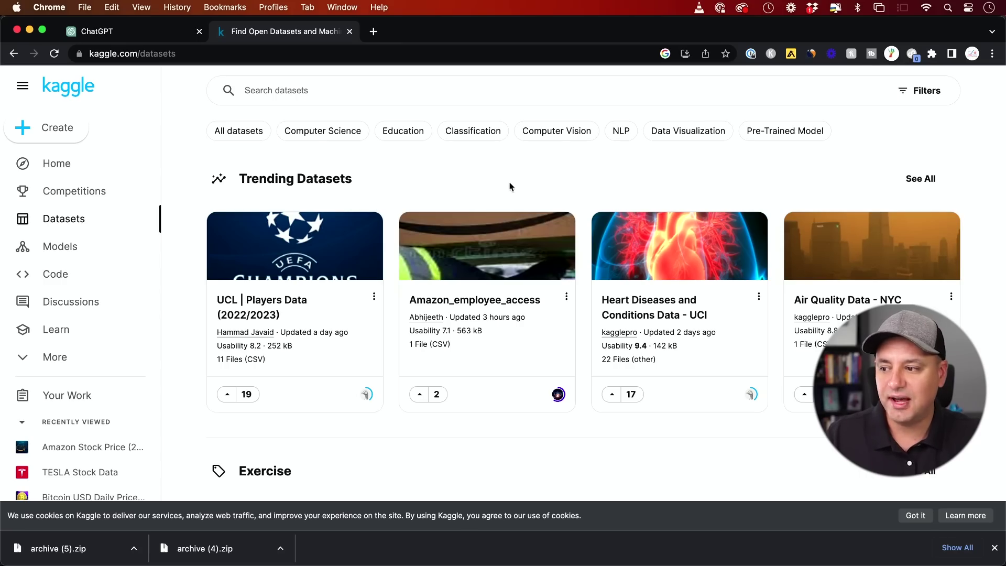
Step: Open the Air Quality Data - NYC dataset page on Kaggle
{"action": "left_click", "coordinate": [477, 254]}
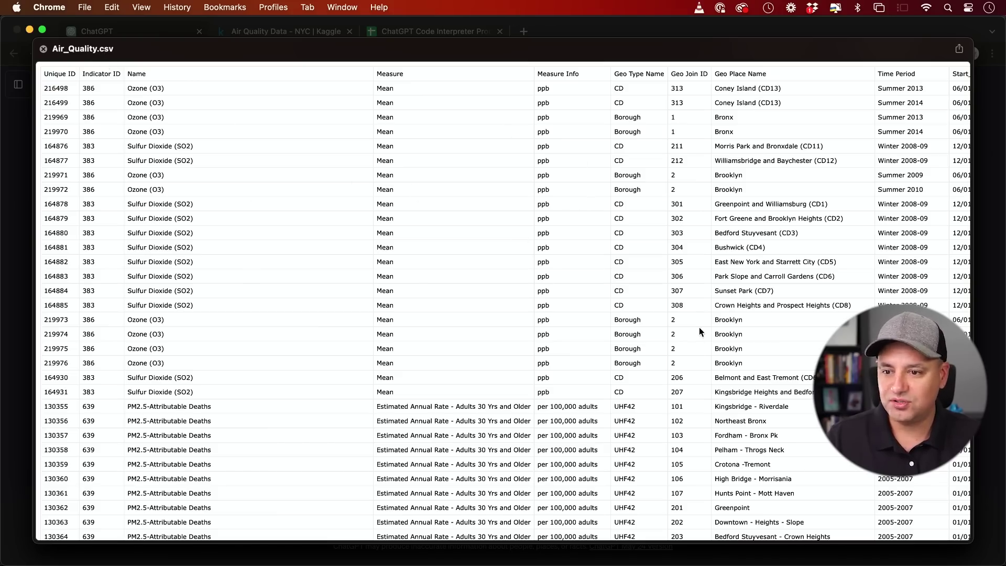
Step: Attach Air_Quality.csv and send the question 'Can you describe the data?'
{"action": "key", "text": "space"}
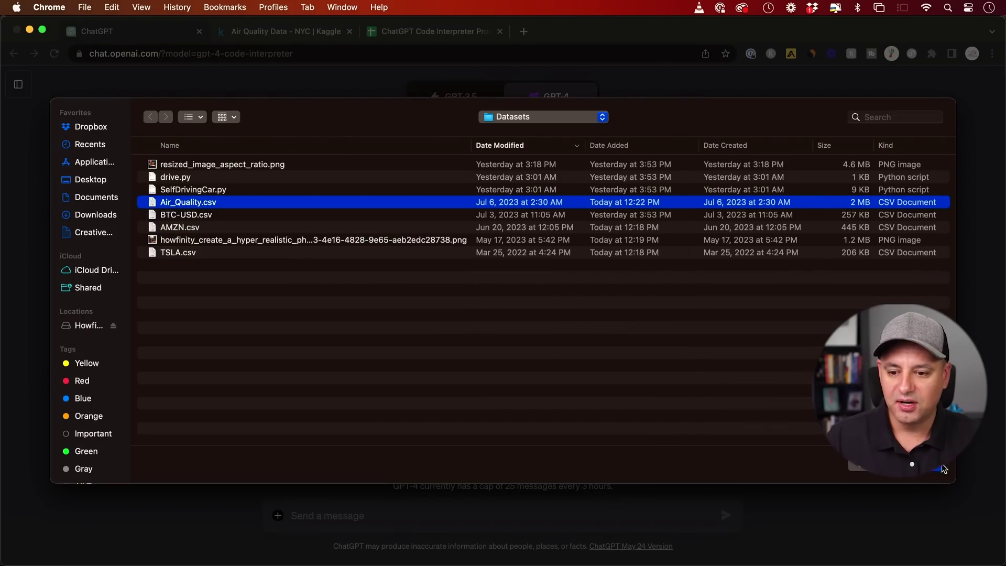
{"action": "key", "text": "Return"}
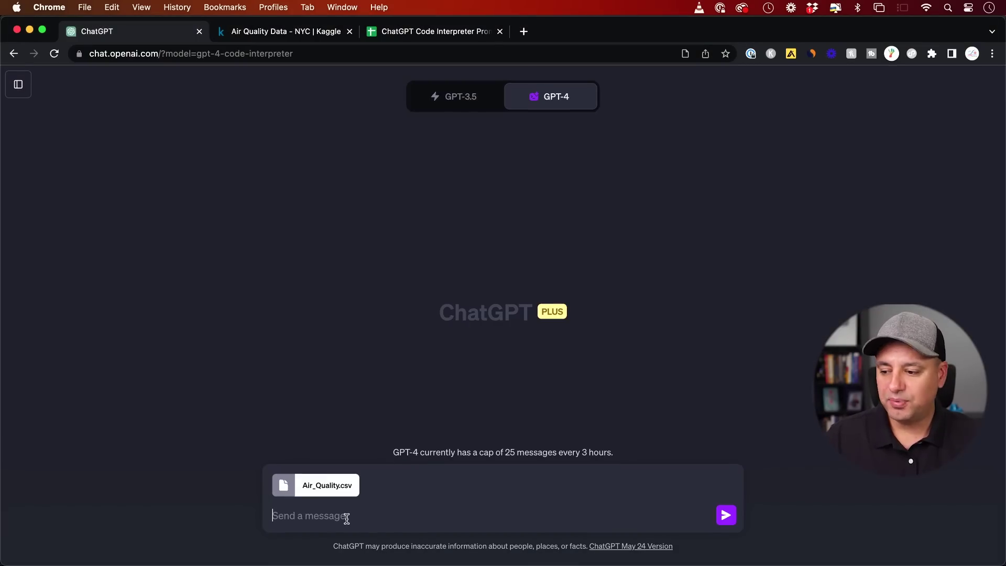
{"action": "type", "text": "Can you describe the data?"}
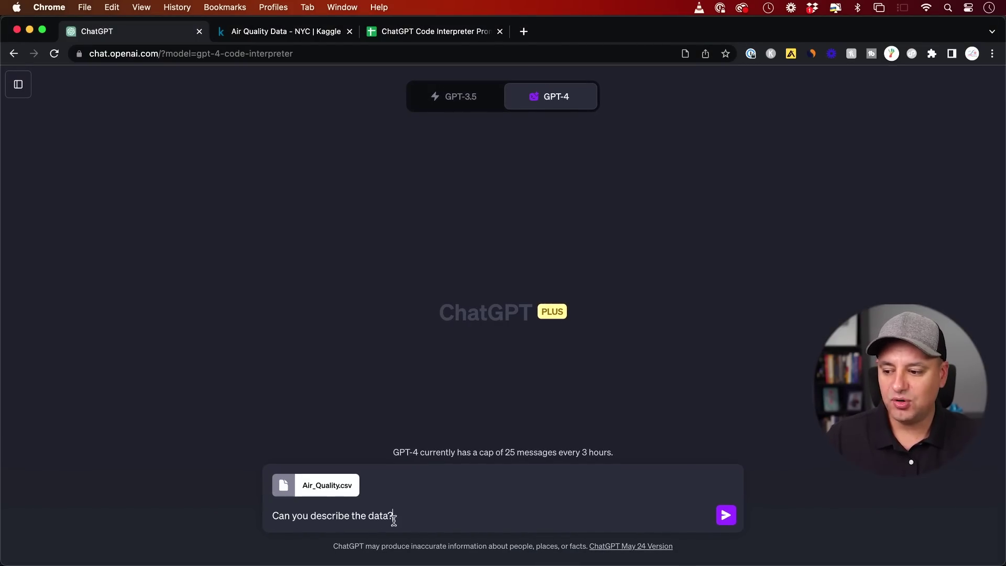
{"action": "left_click", "coordinate": [726, 516]}
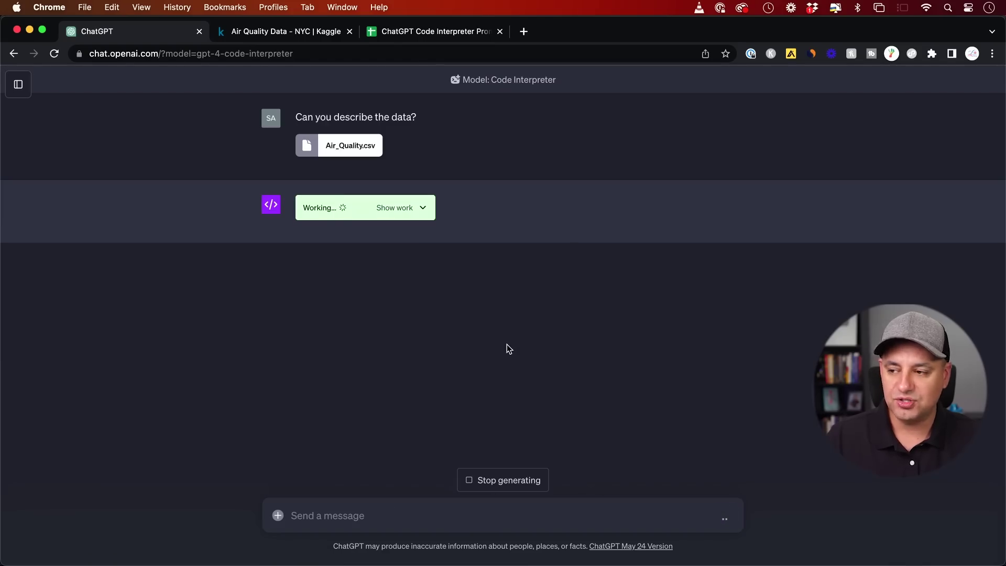
Step: Reveal the analysis code behind the description, then hide it again
{"action": "left_click", "coordinate": [426, 209]}
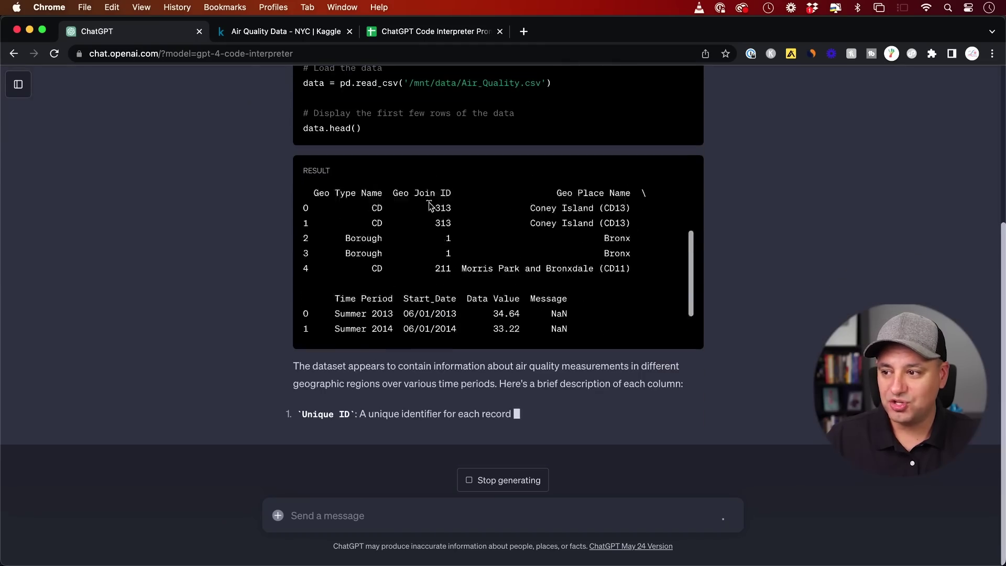
{"action": "scroll", "coordinate": [428, 210], "scroll_direction": "up", "scroll_amount": 5}
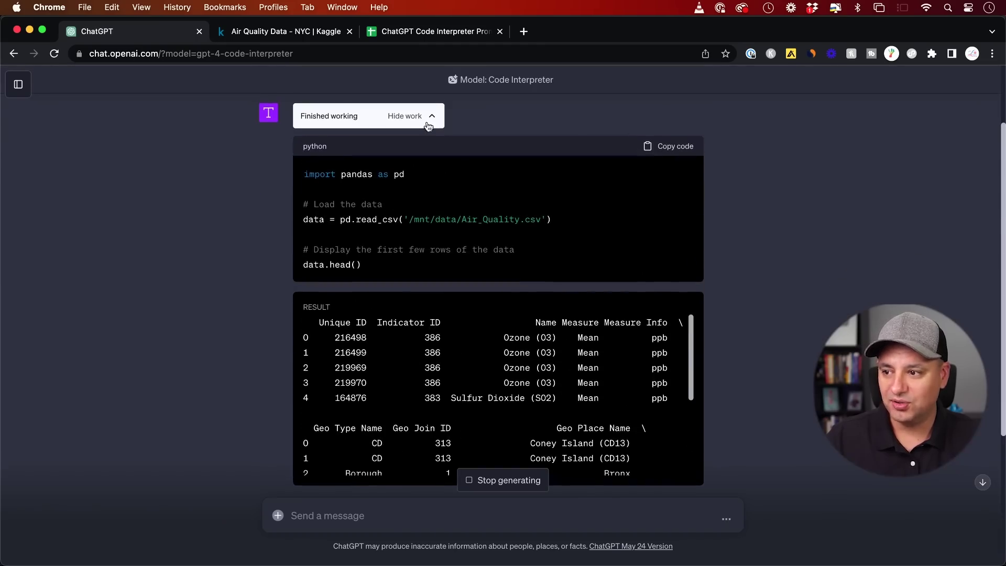
{"action": "left_click", "coordinate": [426, 117]}
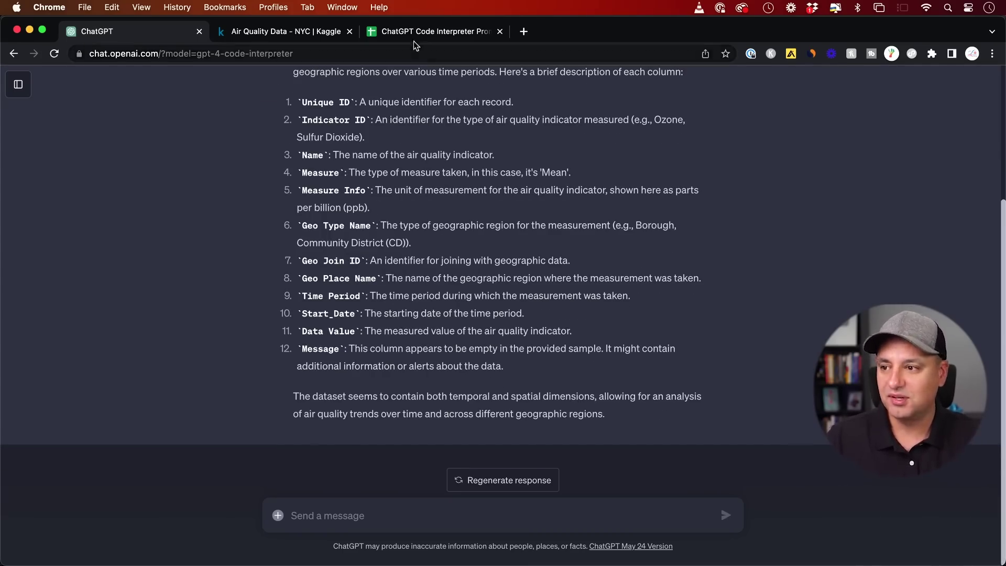
{"action": "left_click", "coordinate": [428, 34]}
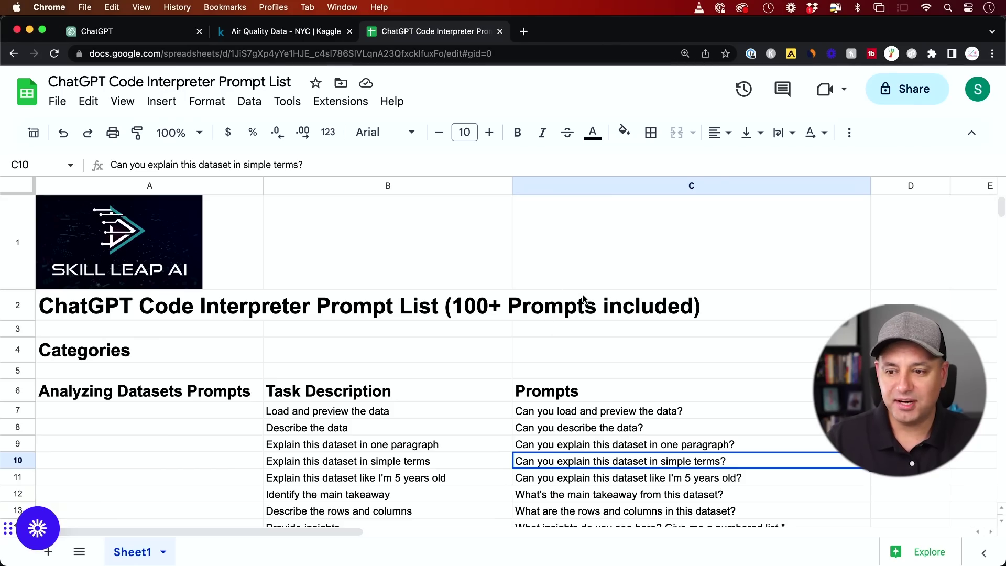
Step: Copy the C10 prompt 'Can you explain this dataset in simple terms?' from the prompt list
{"action": "scroll", "coordinate": [639, 367], "scroll_direction": "down", "scroll_amount": 3}
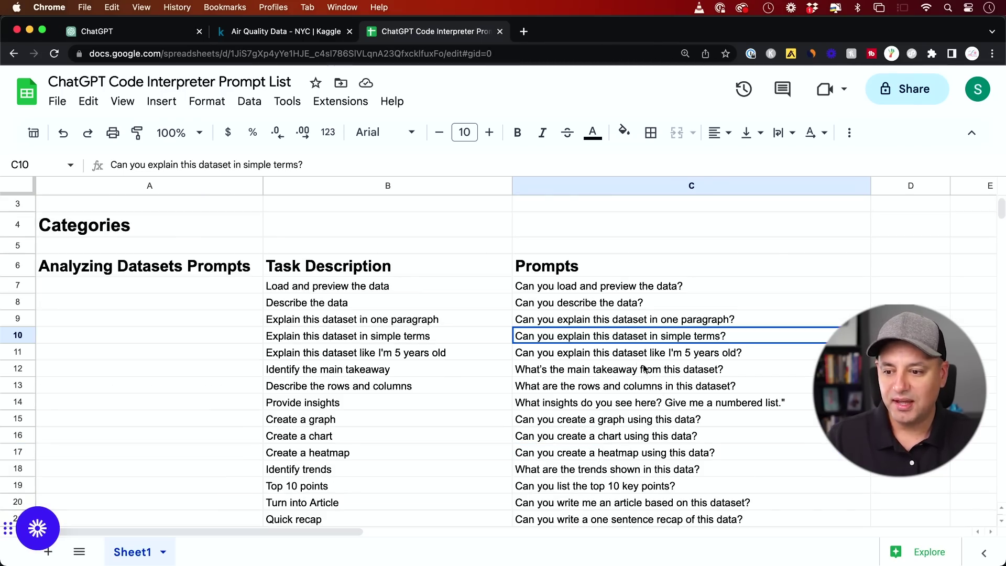
{"action": "scroll", "coordinate": [622, 340], "scroll_direction": "down", "scroll_amount": 2}
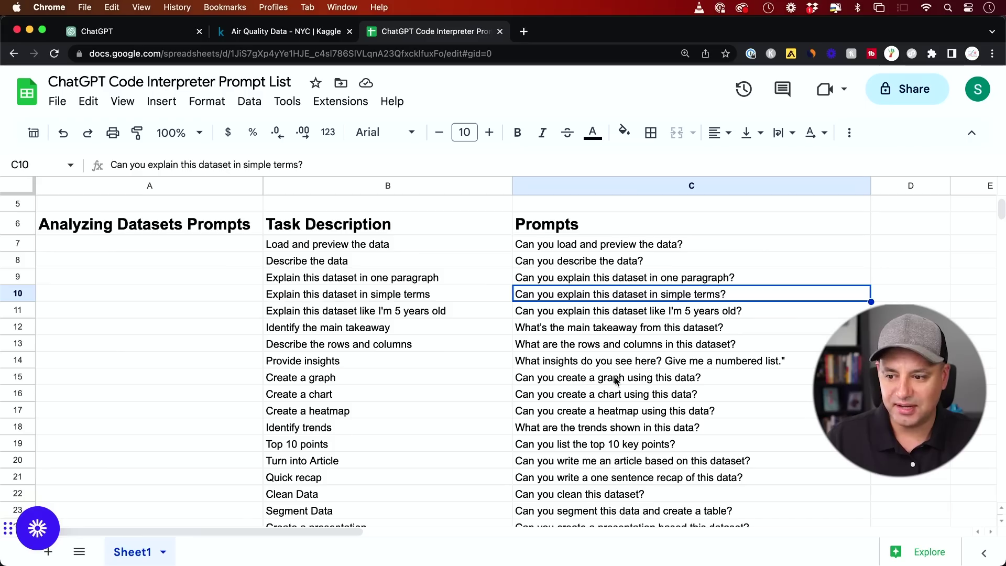
{"action": "double_click", "coordinate": [596, 294]}
{"action": "key", "text": "super+a"}
{"action": "key", "text": "super+c"}
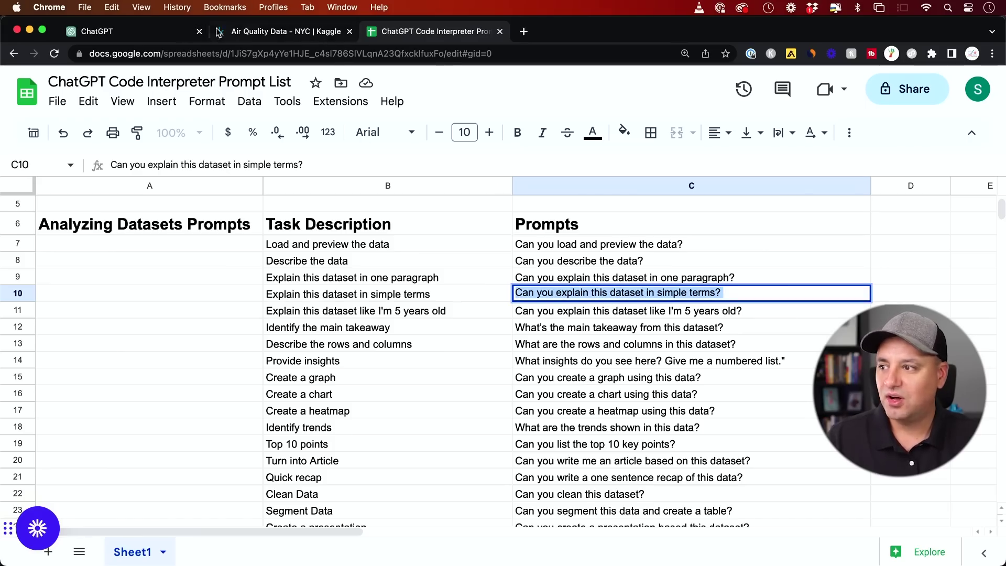
{"action": "left_click", "coordinate": [112, 33]}
Step: Send 'Can you explain this dataset in simple terms?' and read the reply
{"action": "key", "text": "super+v"}
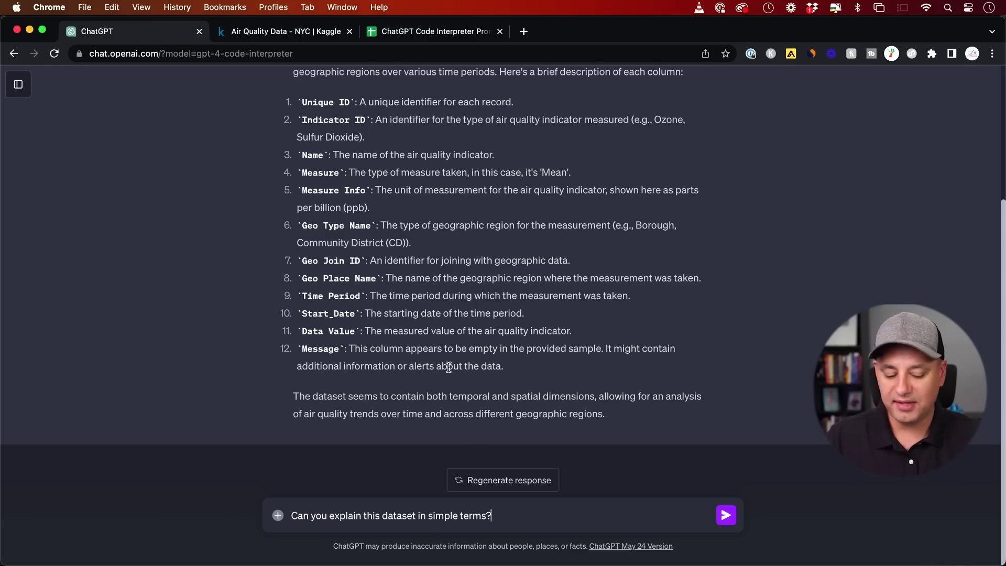
{"action": "key", "text": "Return"}
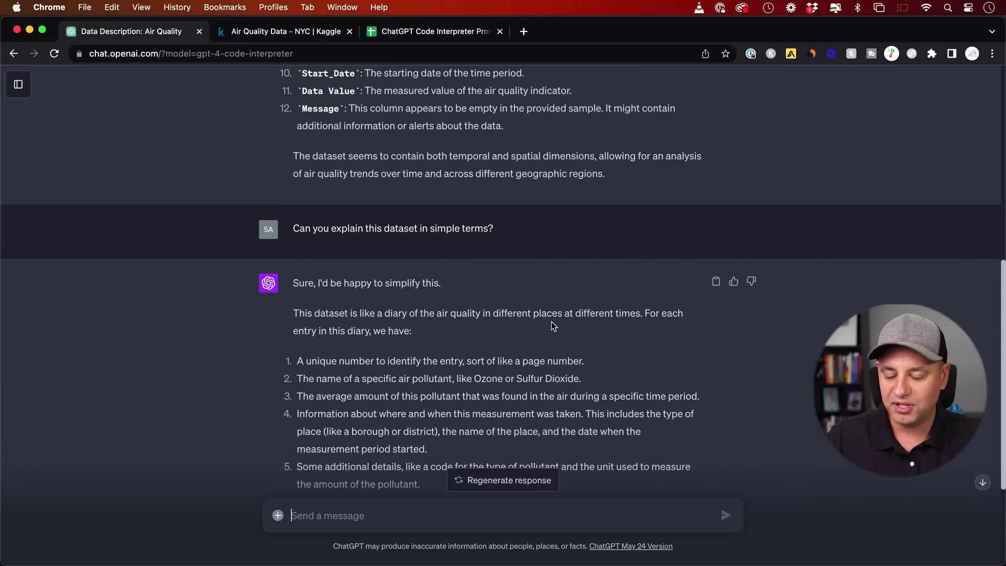
{"action": "scroll", "coordinate": [552, 325], "scroll_direction": "down", "scroll_amount": 3}
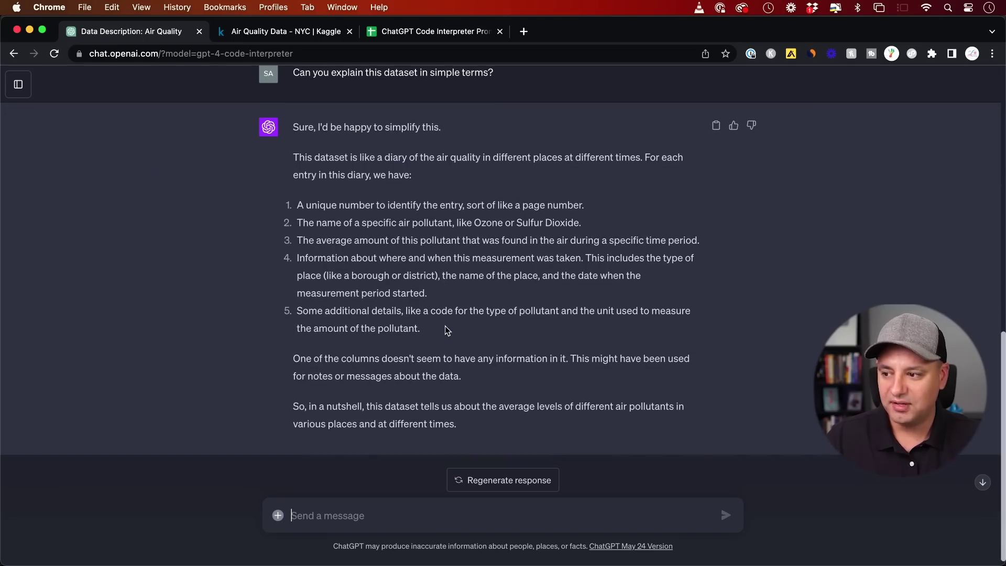
Step: Ask 'What are the trends shown in this data?' and scroll through the resulting line chart
{"action": "type", "text": "What are the trends shown in this data?"}
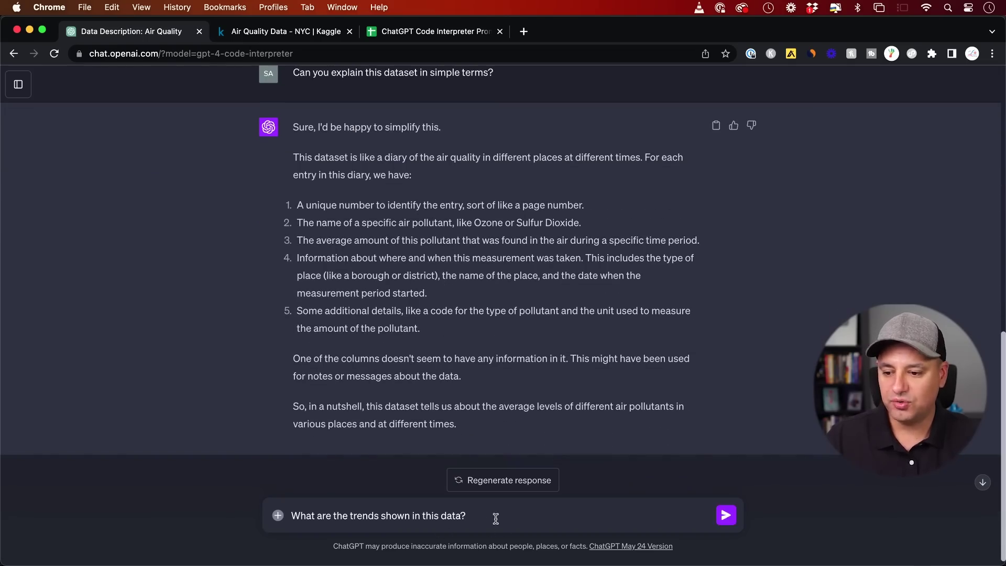
{"action": "key", "text": "Return"}
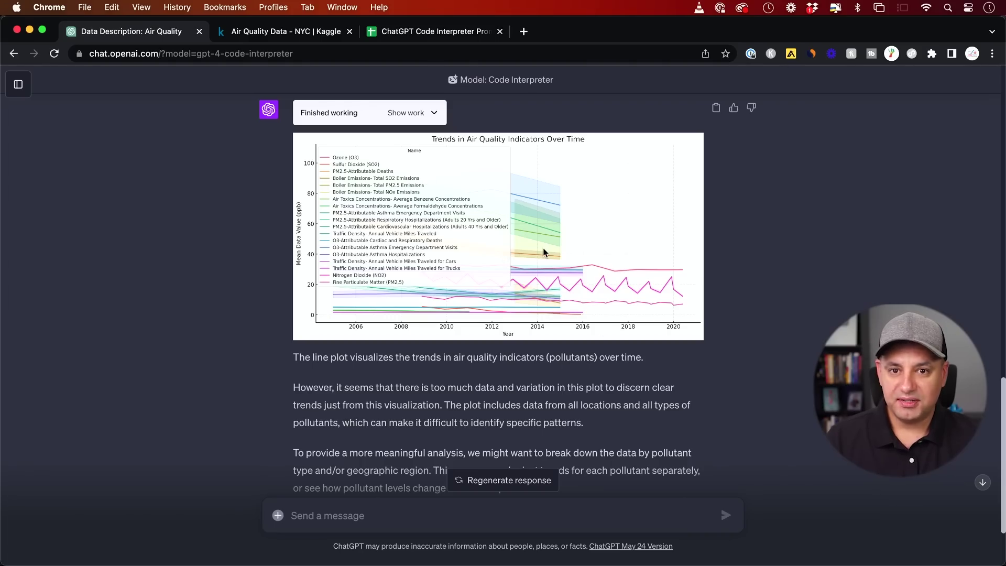
{"action": "scroll", "coordinate": [445, 309], "scroll_direction": "down", "scroll_amount": 1}
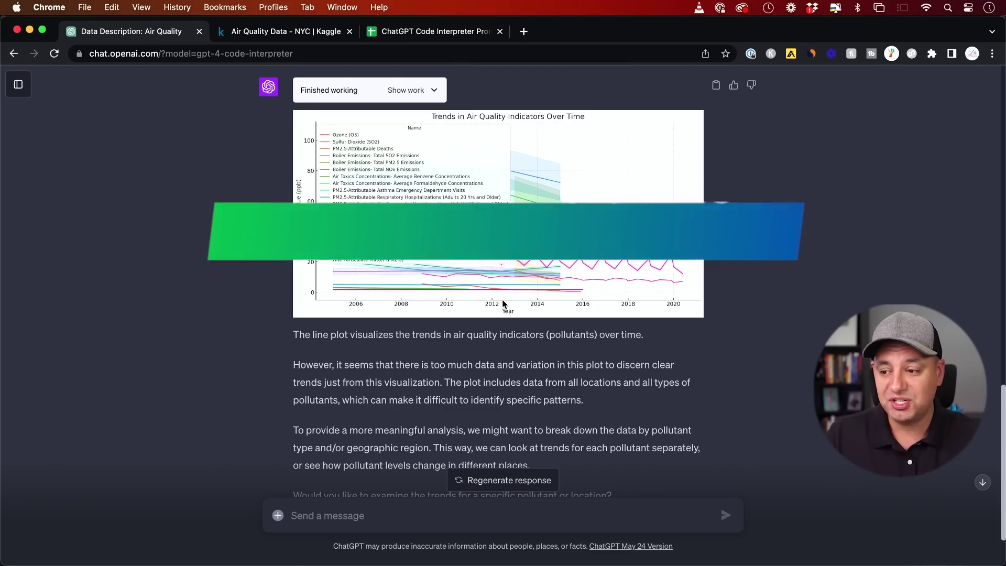
{"action": "scroll", "coordinate": [503, 304], "scroll_direction": "down", "scroll_amount": 1}
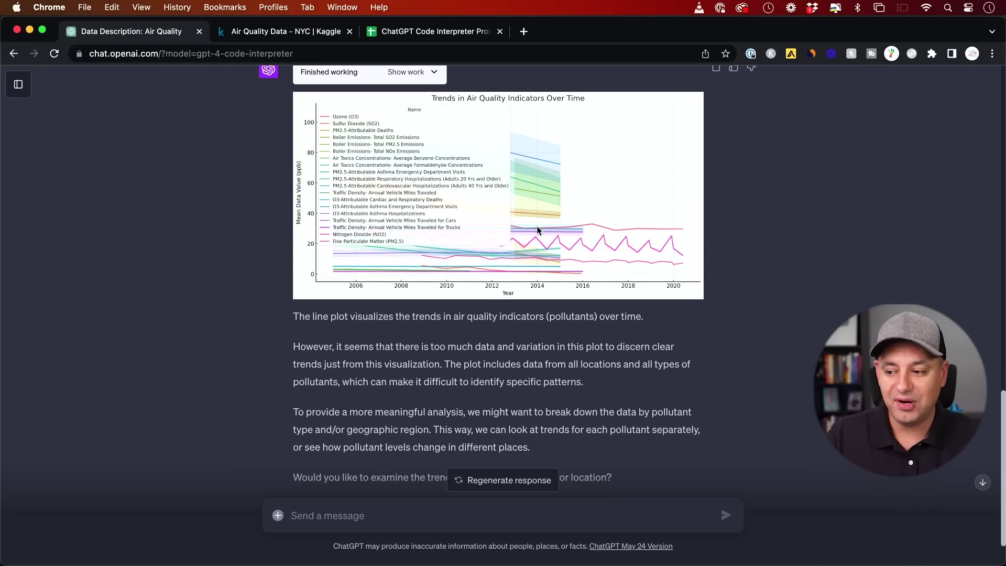
{"action": "scroll", "coordinate": [537, 230], "scroll_direction": "down", "scroll_amount": 3}
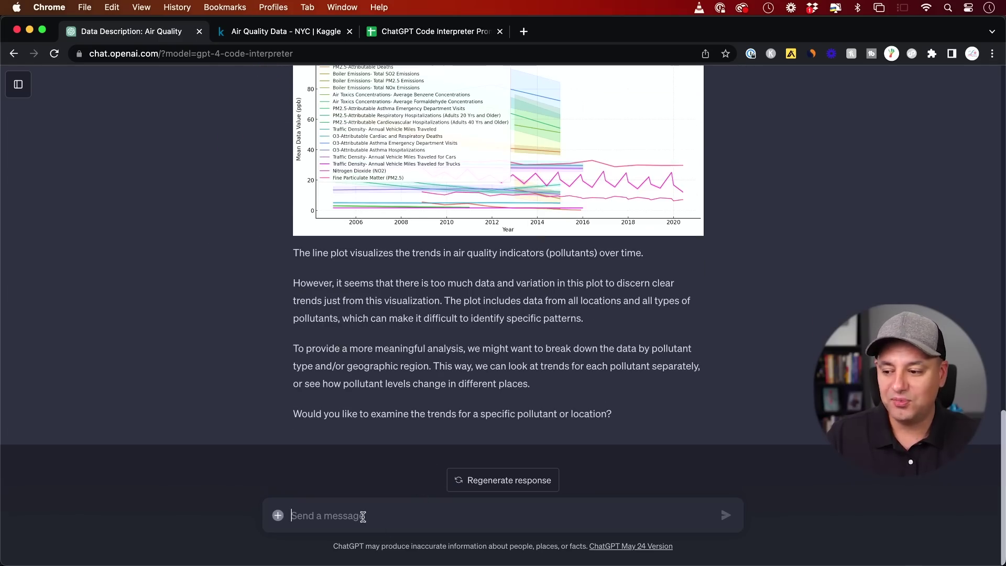
Step: Download the 'Mean Data Value by Name' and 'Data Value by Year' charts, then open fig12.png
{"action": "left_click", "coordinate": [398, 32]}
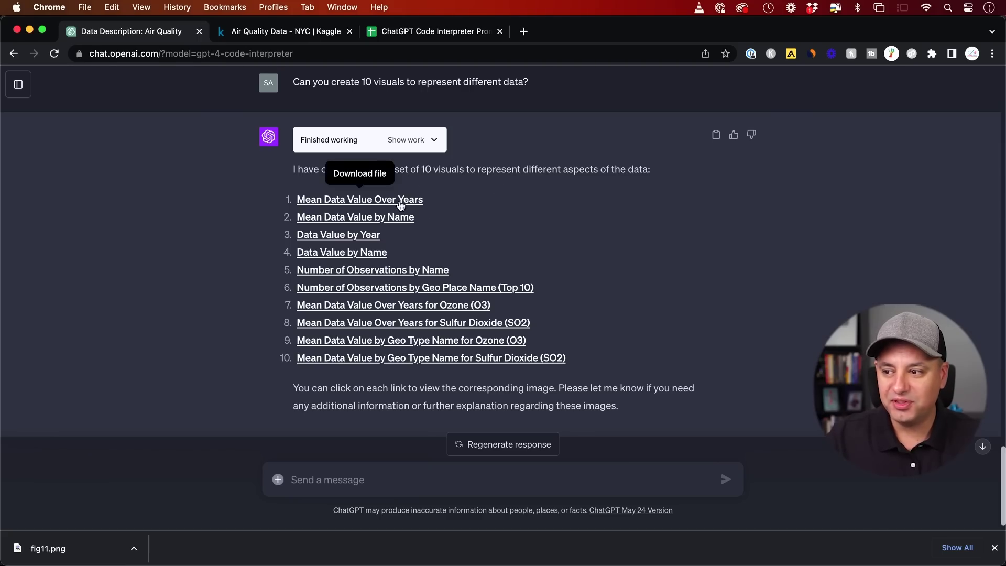
{"action": "left_click", "coordinate": [382, 220]}
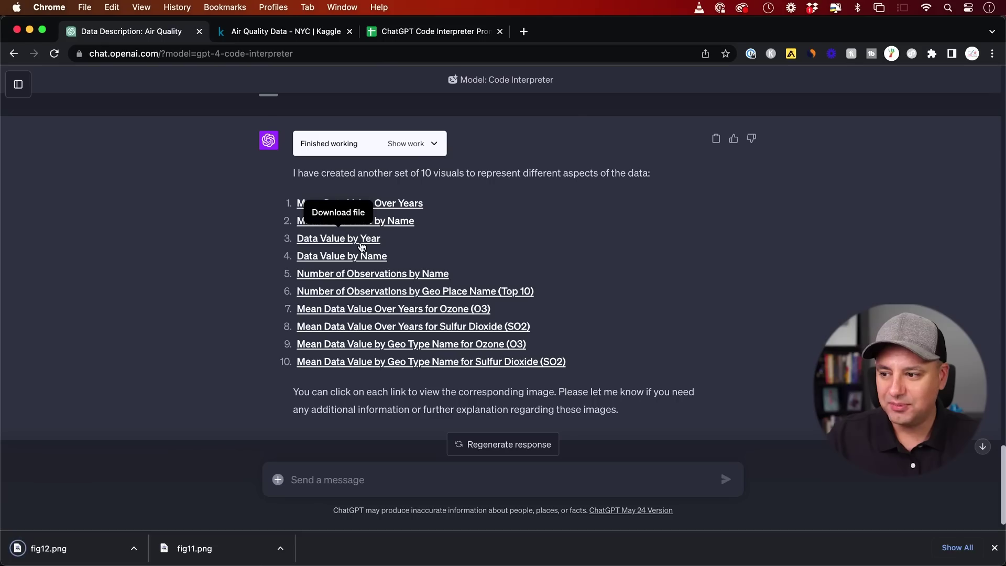
{"action": "left_click", "coordinate": [354, 239]}
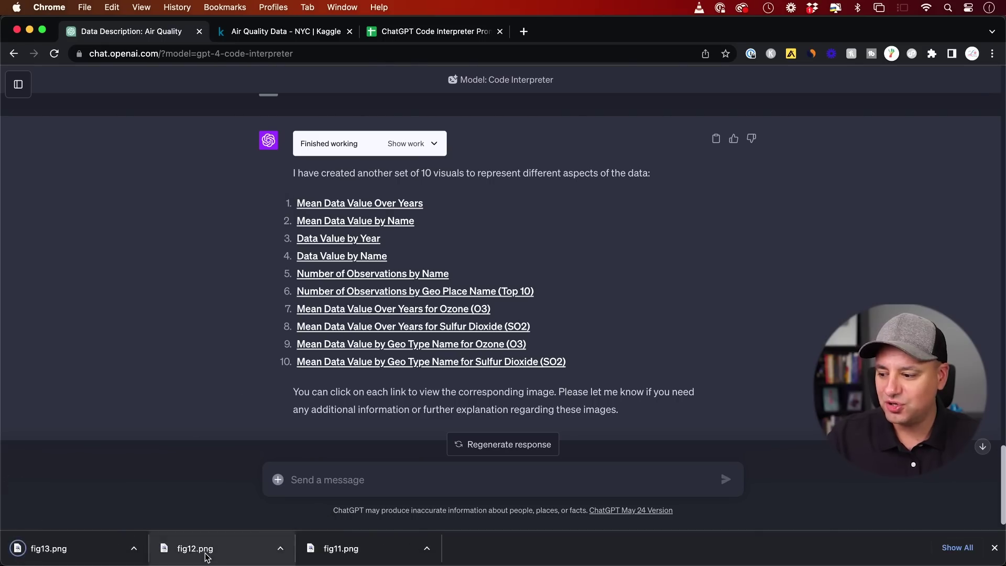
{"action": "left_click", "coordinate": [206, 548]}
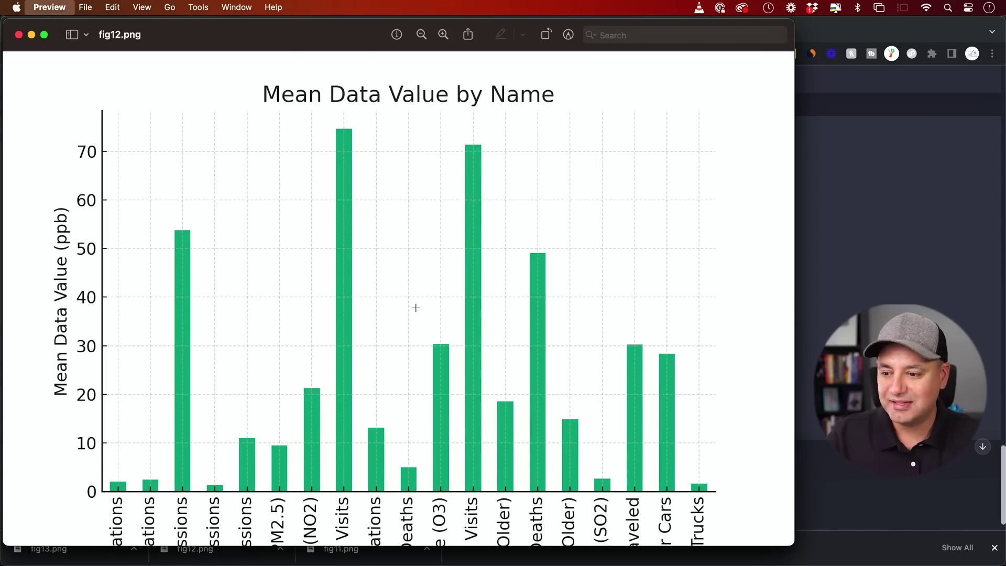
Step: View and close the by-name, Mean Data Value Over Years and Data Value by Year chart images
{"action": "key", "text": "super+w"}
{"action": "left_click", "coordinate": [369, 551]}
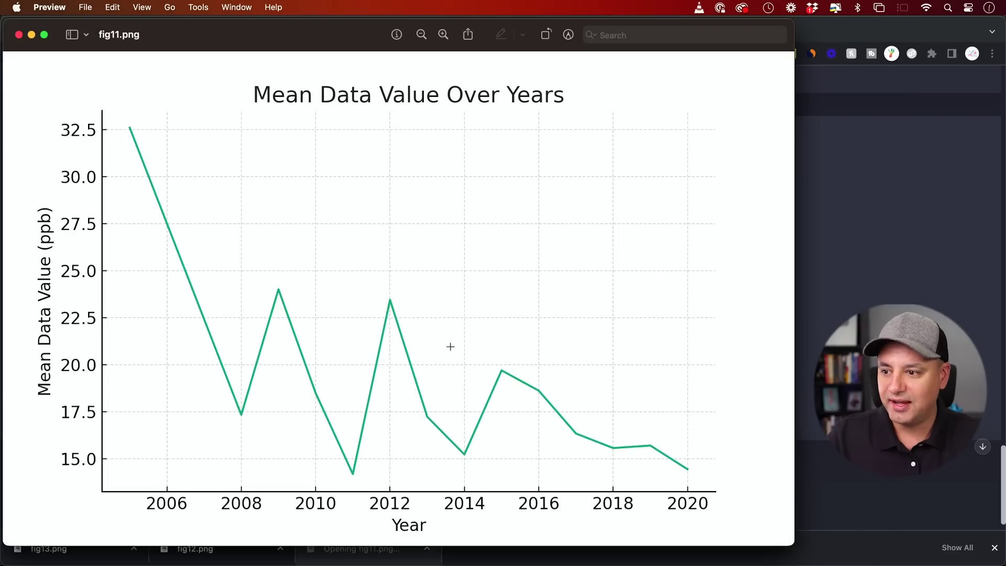
{"action": "key", "text": "super+w"}
{"action": "left_click", "coordinate": [63, 549]}
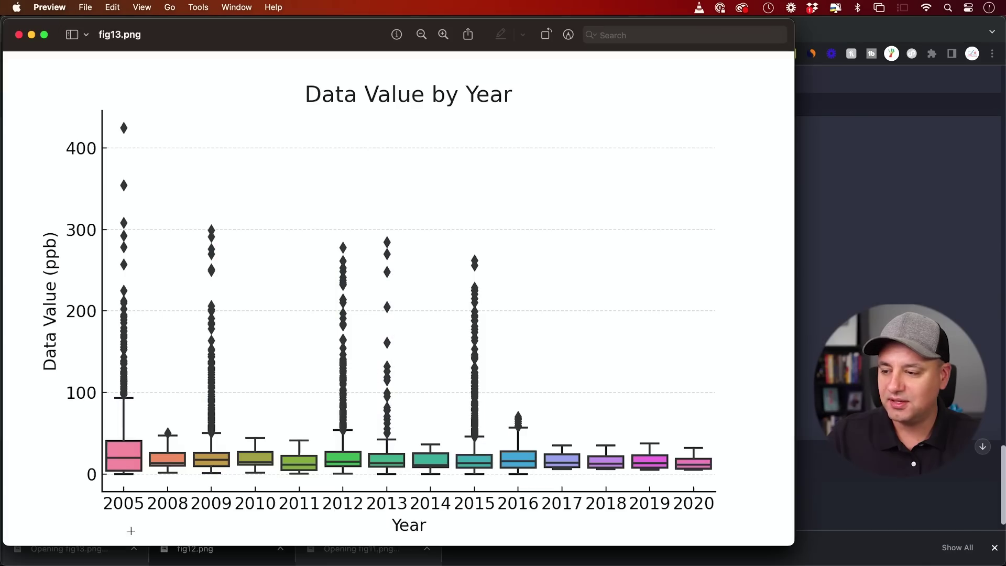
{"action": "key", "text": "super+w"}
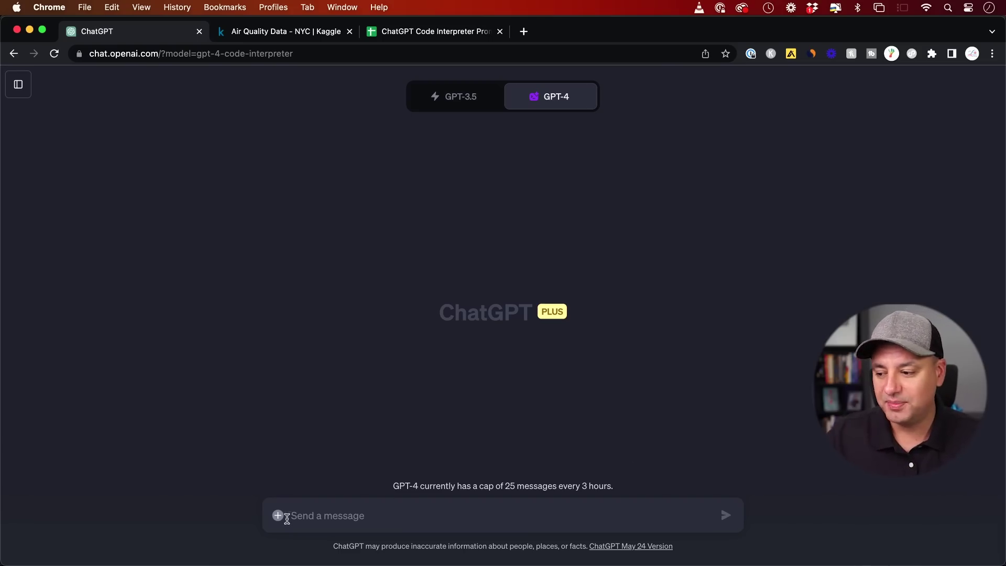
Step: Attach the kids-and-train photo PNG to the chat
{"action": "left_click", "coordinate": [277, 516]}
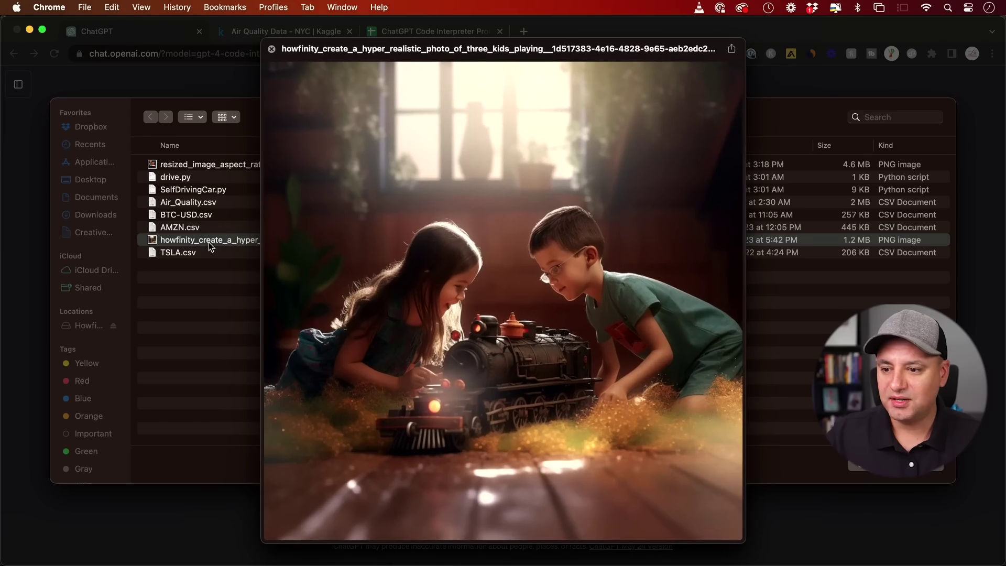
{"action": "key", "text": "space"}
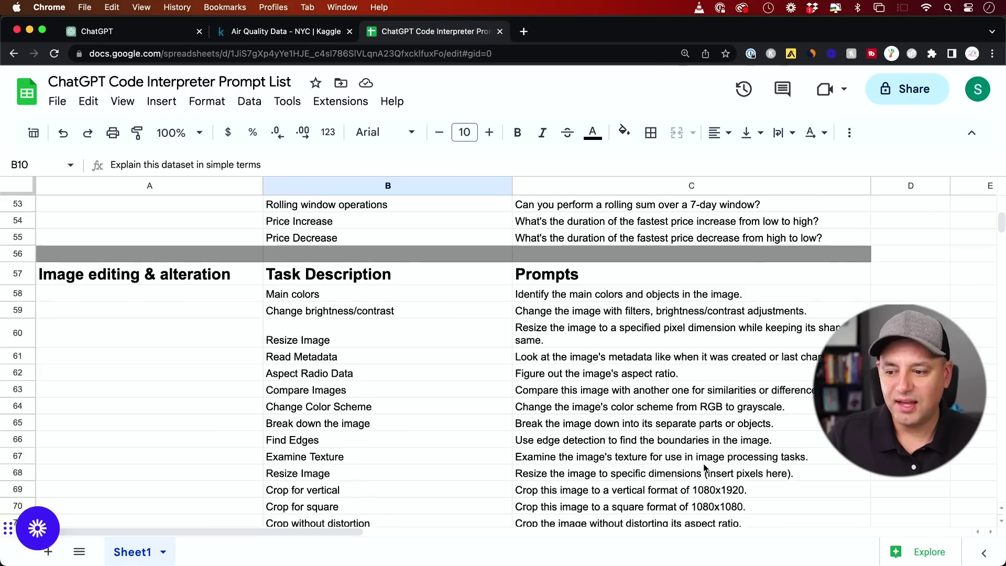
{"action": "scroll", "coordinate": [705, 468], "scroll_direction": "up", "scroll_amount": 1}
{"action": "scroll", "coordinate": [705, 468], "scroll_direction": "down", "scroll_amount": 2}
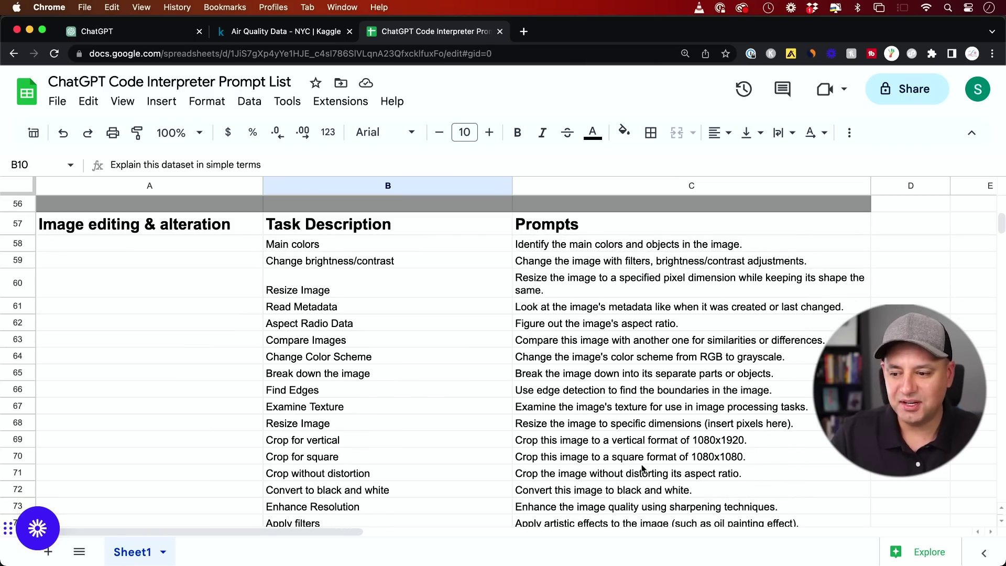
Step: Request a vertical 1080×1920 crop 'without distorting its aspect ratio.' via the C69 prompt, then download it
{"action": "left_click", "coordinate": [589, 444]}
{"action": "triple_click", "coordinate": [644, 442]}
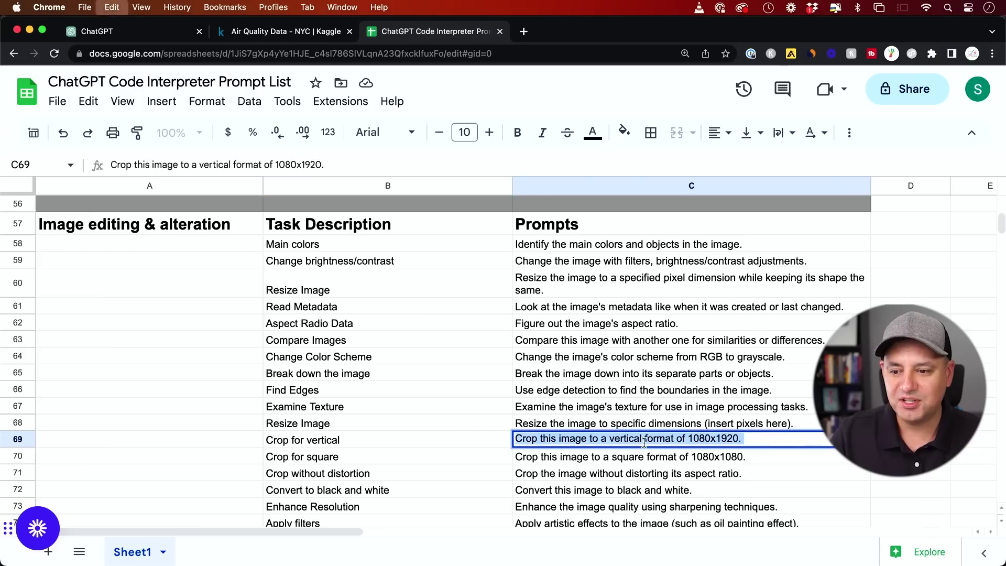
{"action": "key", "text": "super+c"}
{"action": "key", "text": "super+1"}
{"action": "key", "text": "super+v"}
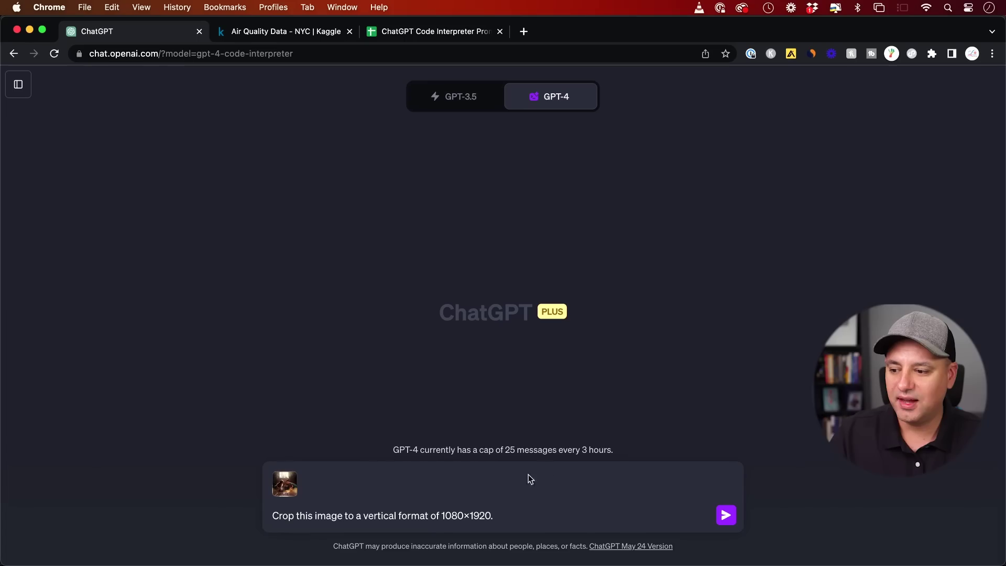
{"action": "type", "text": "without distorting its aspect ratio."}
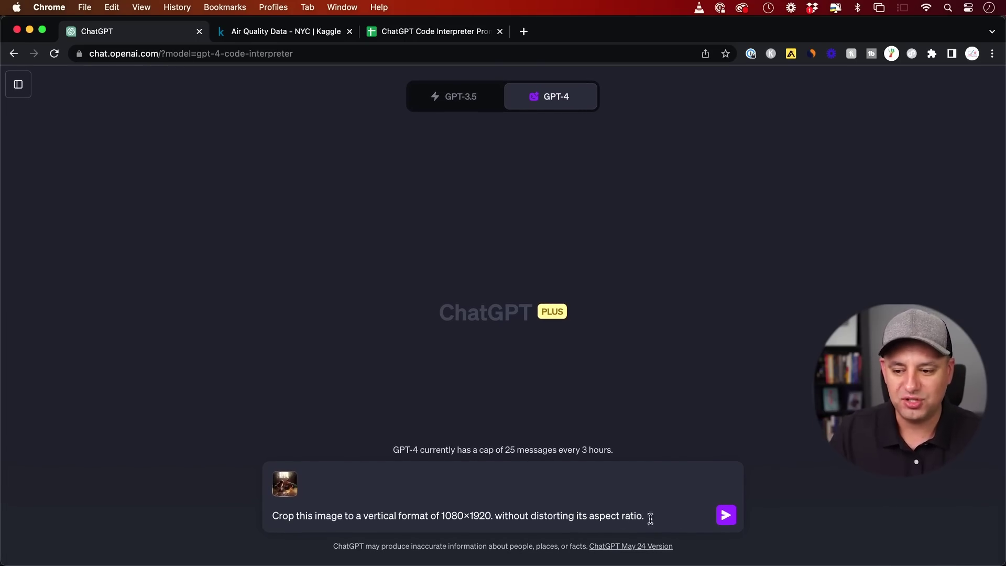
{"action": "left_click", "coordinate": [726, 515]}
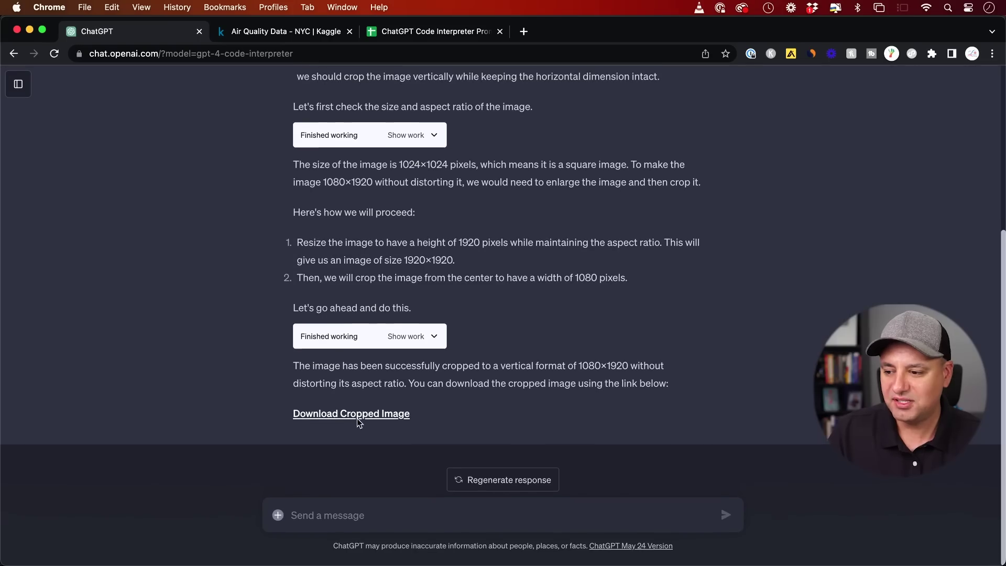
{"action": "left_click", "coordinate": [352, 415]}
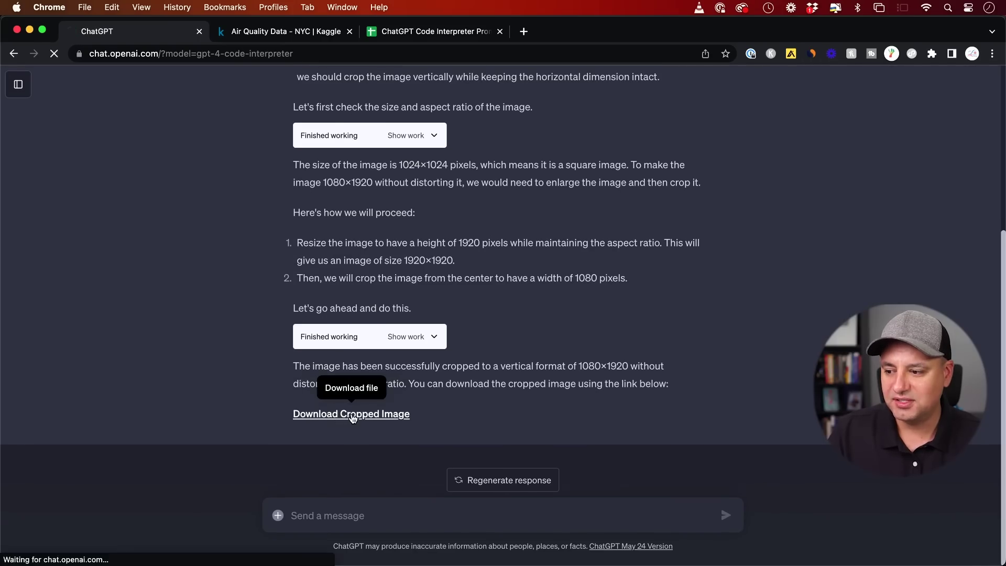
{"action": "left_click", "coordinate": [83, 546]}
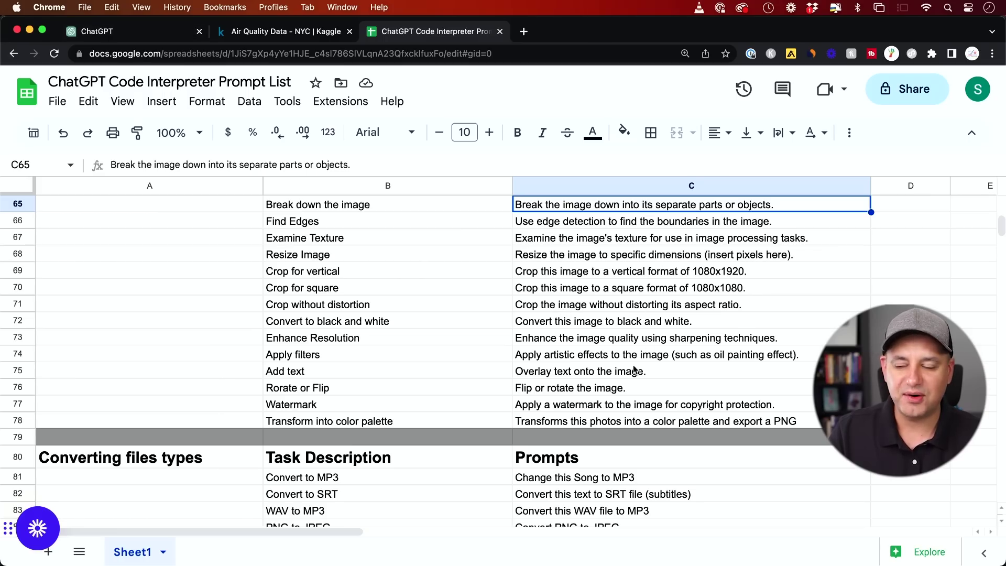
Step: Download the color palette image and open color_palette.png in Preview
{"action": "left_click", "coordinate": [113, 35]}
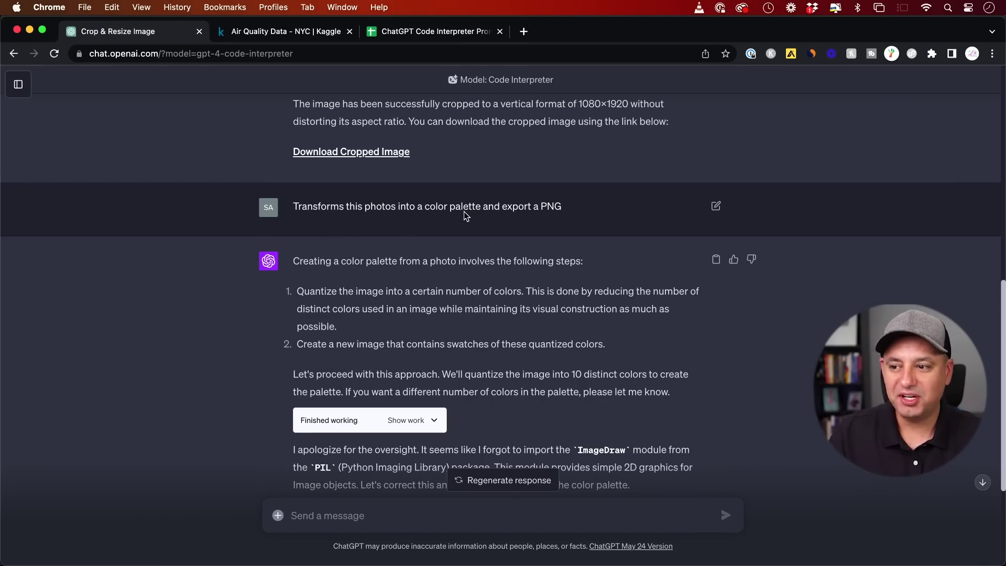
{"action": "scroll", "coordinate": [519, 235], "scroll_direction": "down", "scroll_amount": 4}
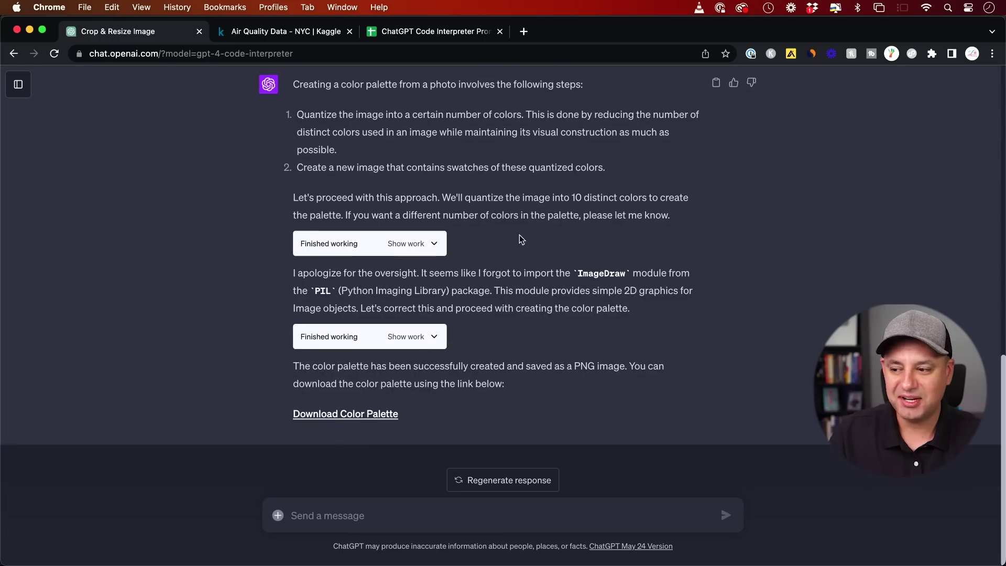
{"action": "left_click", "coordinate": [331, 413]}
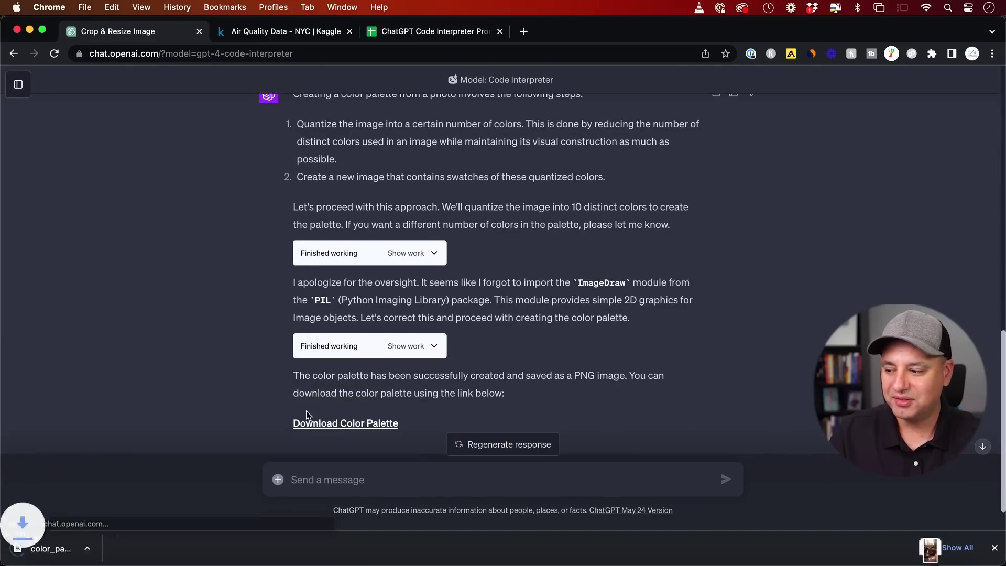
{"action": "left_click", "coordinate": [74, 553]}
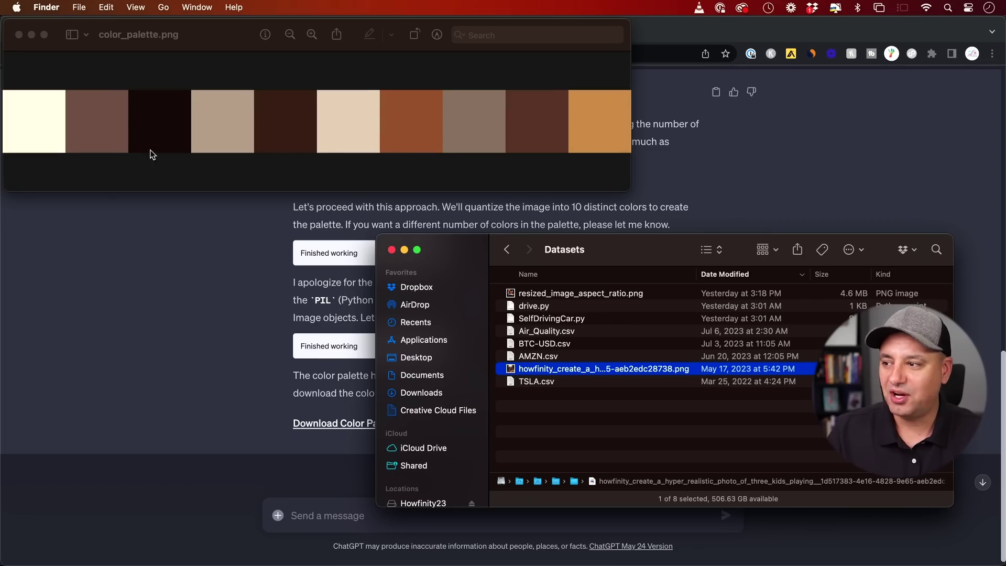
Step: Compare against the original kids-and-train photo in Quick Look, then return to the ChatGPT chat
{"action": "key", "text": "space"}
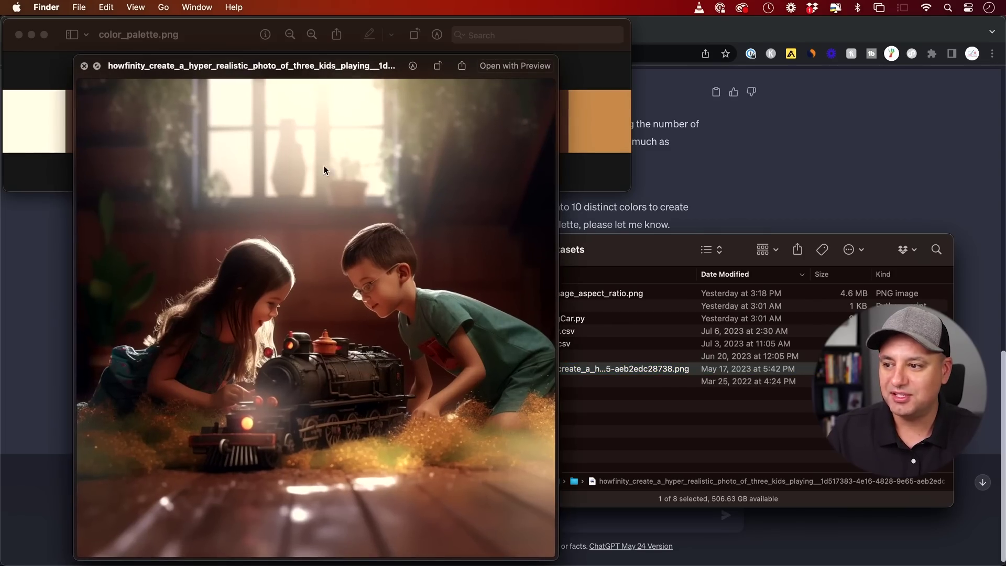
{"action": "left_click", "coordinate": [84, 65]}
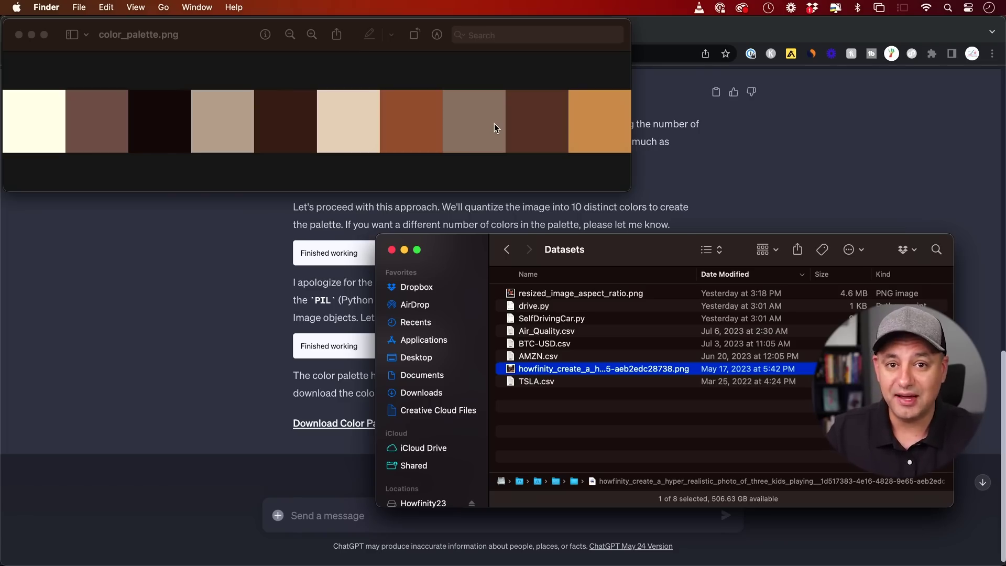
{"action": "key", "text": "super+Tab"}
{"action": "scroll", "coordinate": [589, 304], "scroll_direction": "down", "scroll_amount": 1}
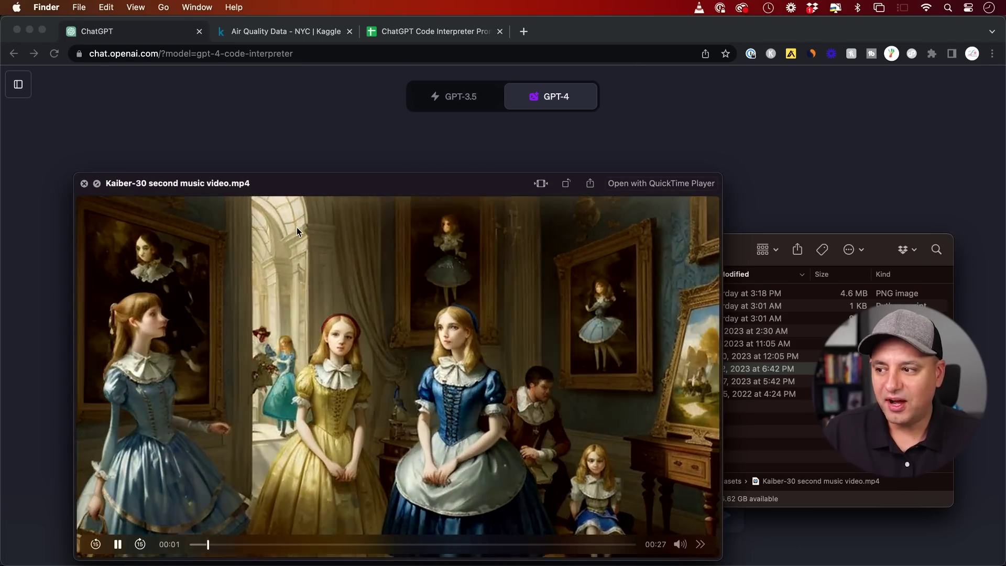
Step: Download the 5–10 second GIF of the Kaiber music video as output.gif and preview it
{"action": "mouse_move", "coordinate": [313, 241]}
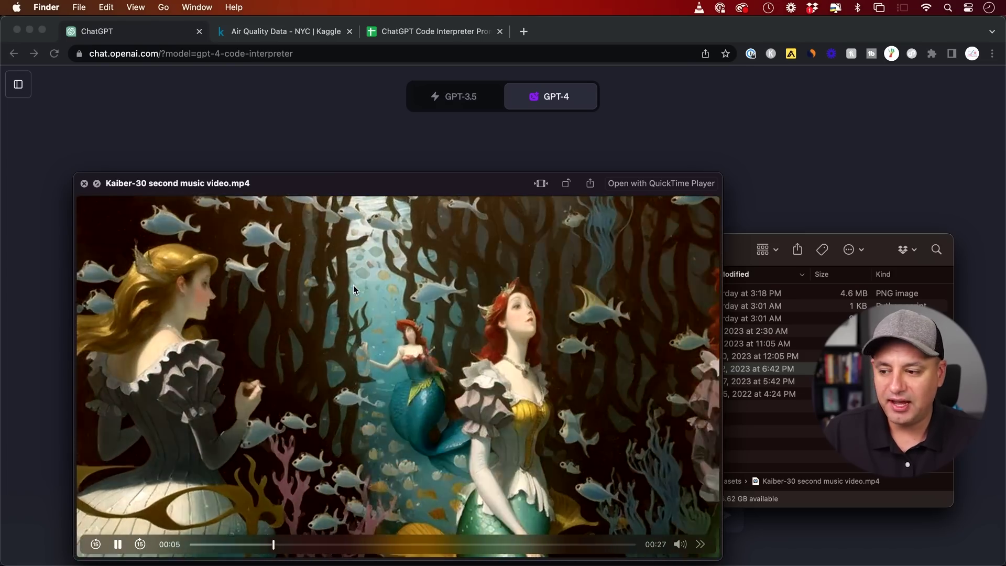
{"action": "key", "text": "space"}
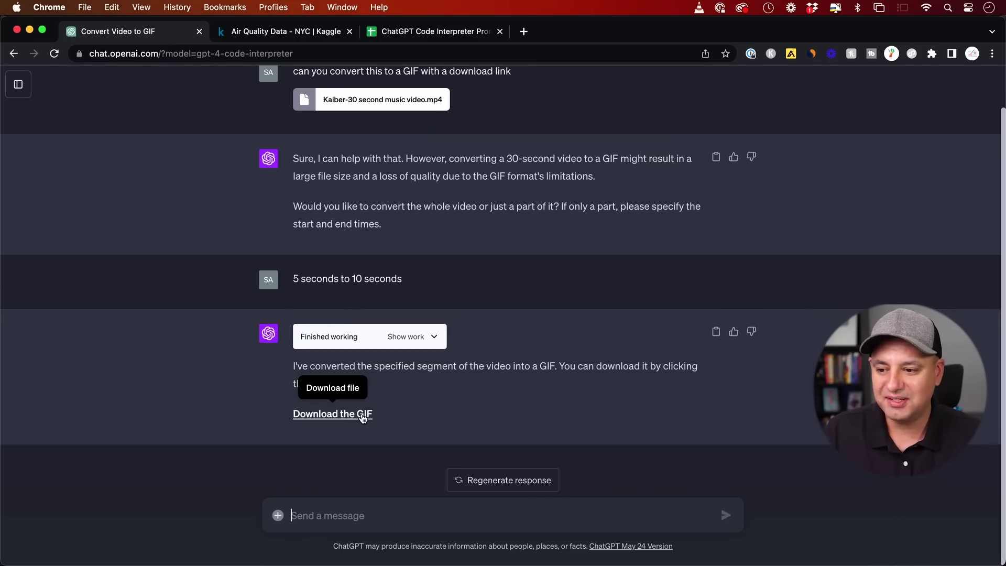
{"action": "left_click", "coordinate": [334, 418]}
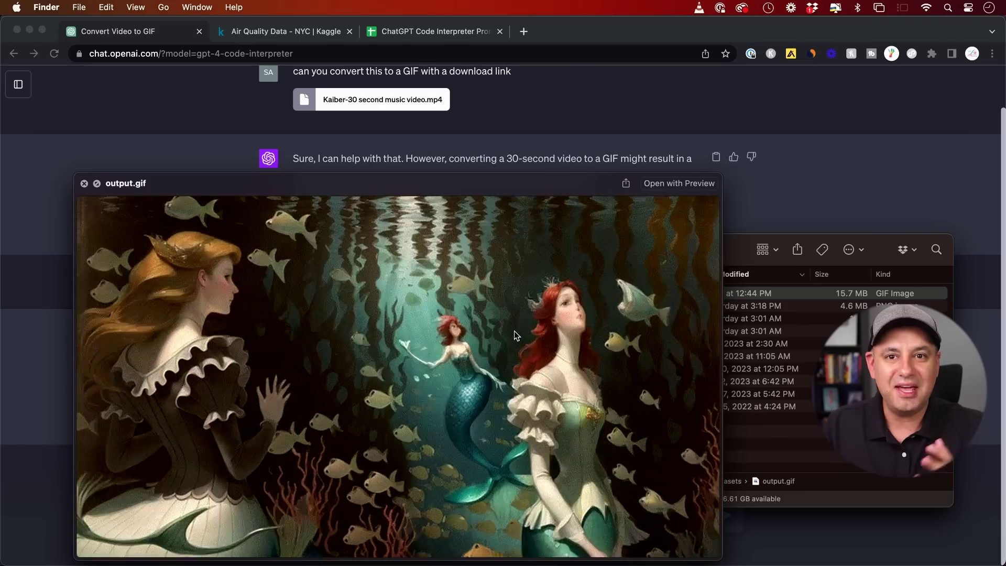
{"action": "key", "text": "space"}
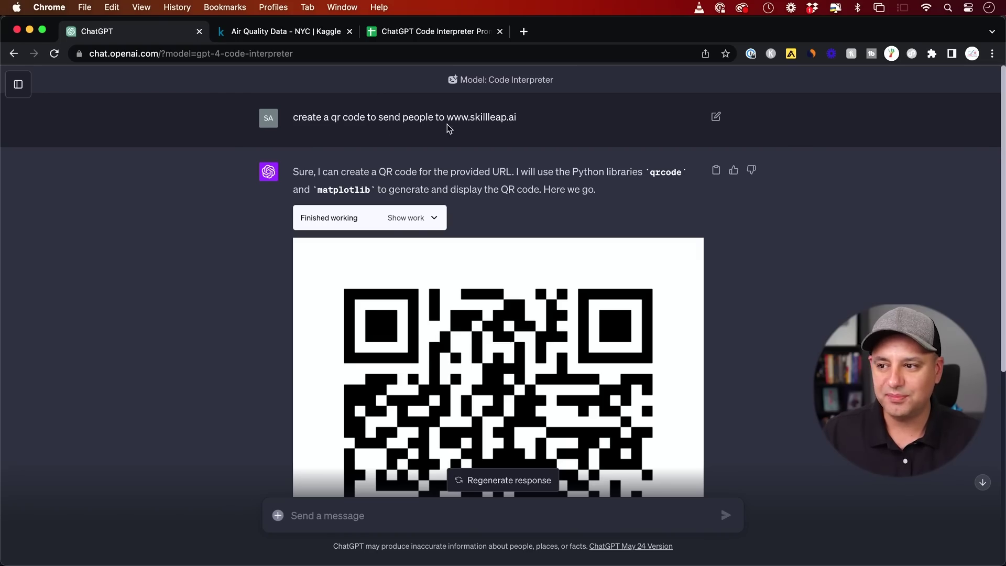
{"action": "scroll", "coordinate": [534, 135], "scroll_direction": "down", "scroll_amount": 1}
{"action": "scroll", "coordinate": [534, 135], "scroll_direction": "down", "scroll_amount": 2}
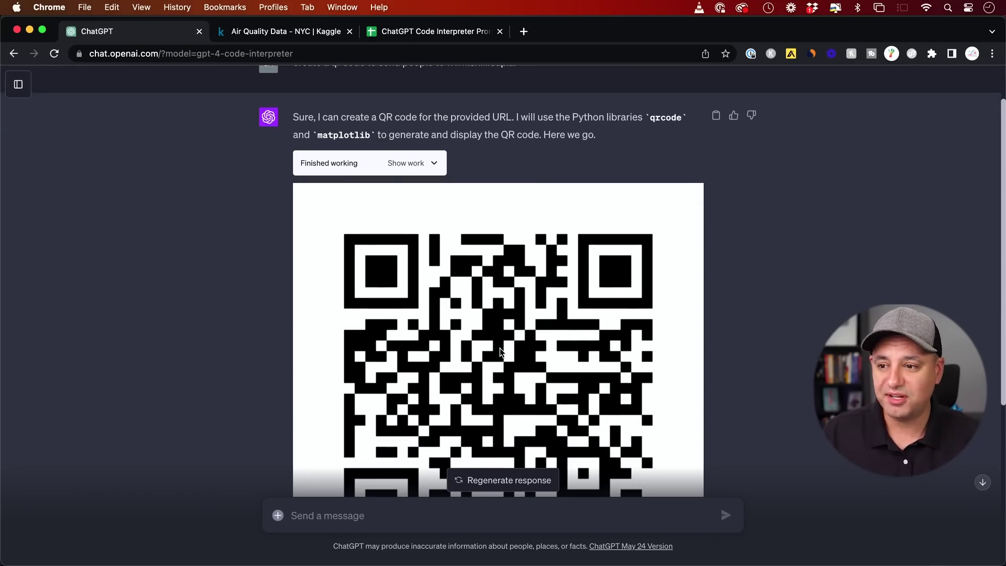
{"action": "scroll", "coordinate": [500, 351], "scroll_direction": "down", "scroll_amount": 2}
{"action": "right_click", "coordinate": [470, 266]}
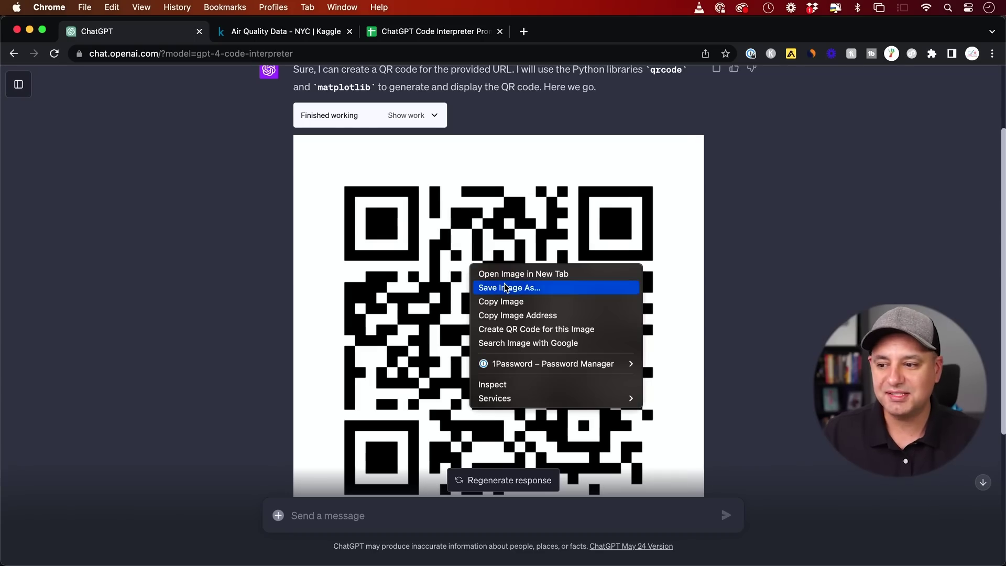
{"action": "left_click", "coordinate": [778, 261]}
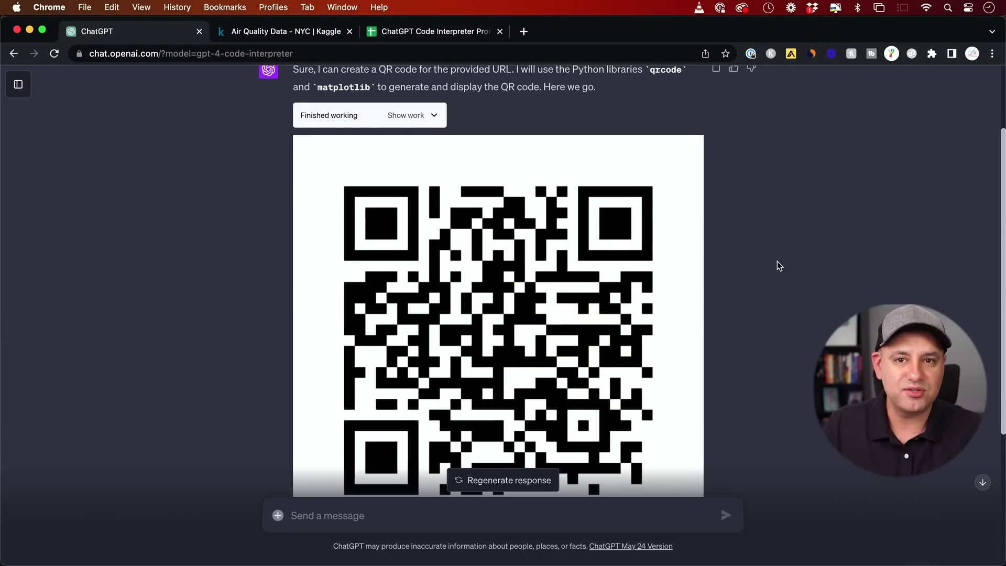
{"action": "scroll", "coordinate": [777, 261], "scroll_direction": "down", "scroll_amount": 2}
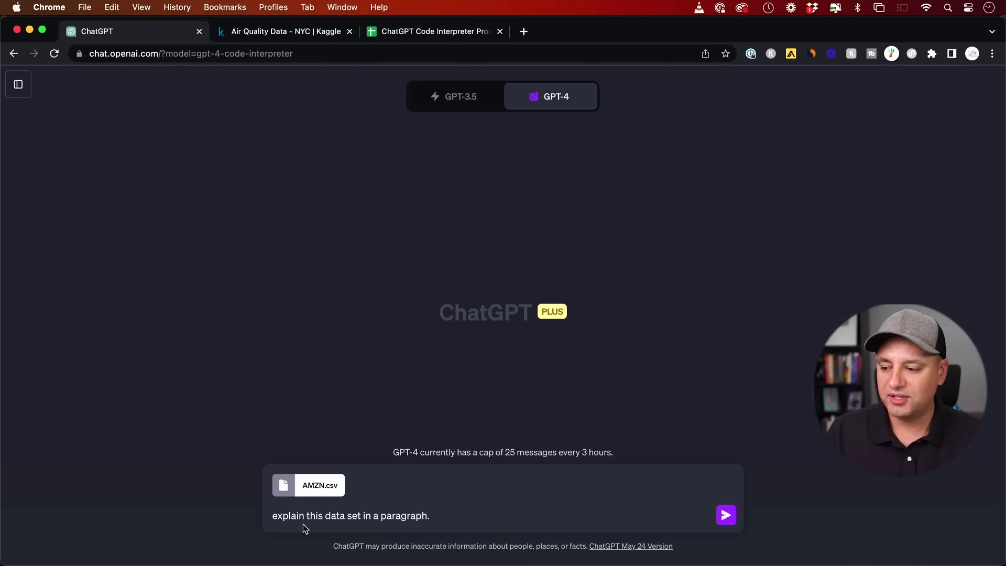
Step: Send the 'explain this data set in a paragraph' prompt for AMZN.csv and review the column summary
{"action": "left_click", "coordinate": [726, 516]}
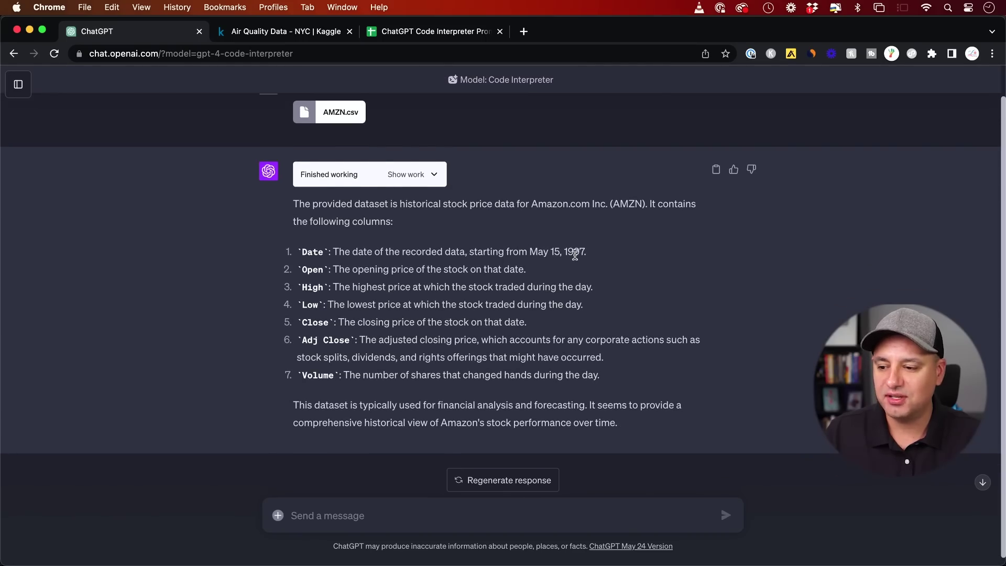
{"action": "scroll", "coordinate": [574, 255], "scroll_direction": "down", "scroll_amount": 1}
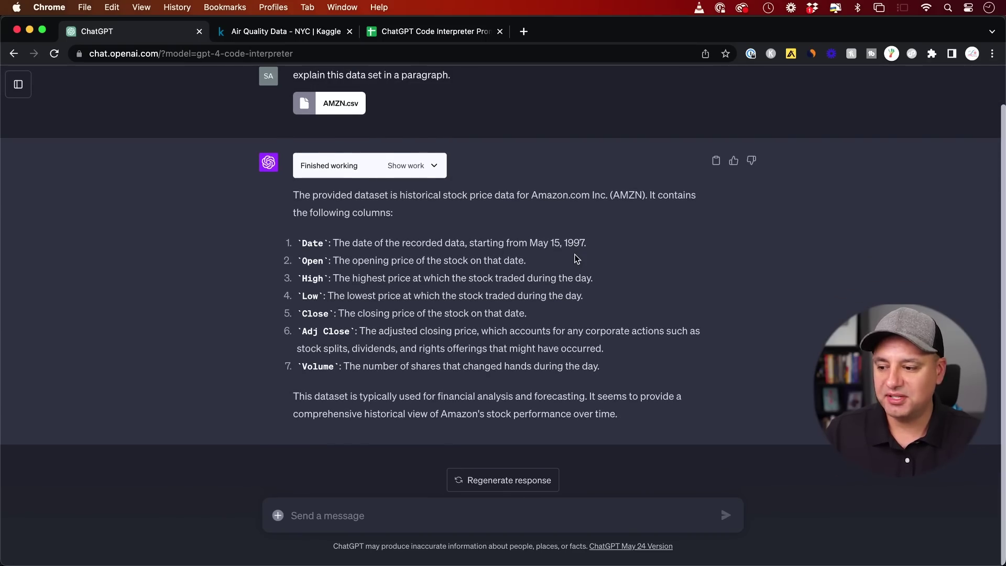
{"action": "left_click", "coordinate": [382, 34]}
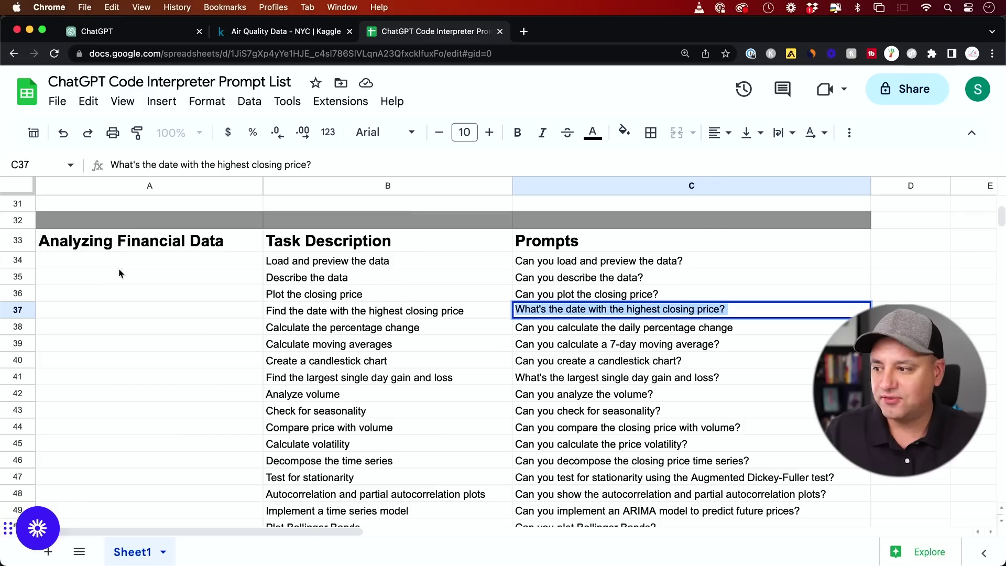
Step: Copy the highest-closing-price and daily-returns histogram prompt from cell C37 and send it to ChatGPT
{"action": "left_click", "coordinate": [608, 310]}
{"action": "key", "text": "super+a"}
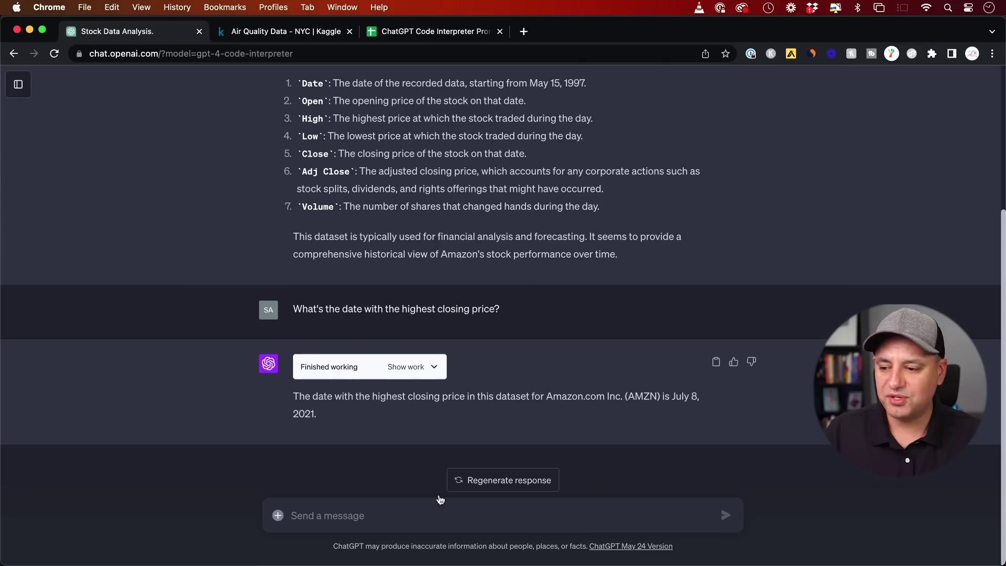
{"action": "left_click", "coordinate": [125, 32]}
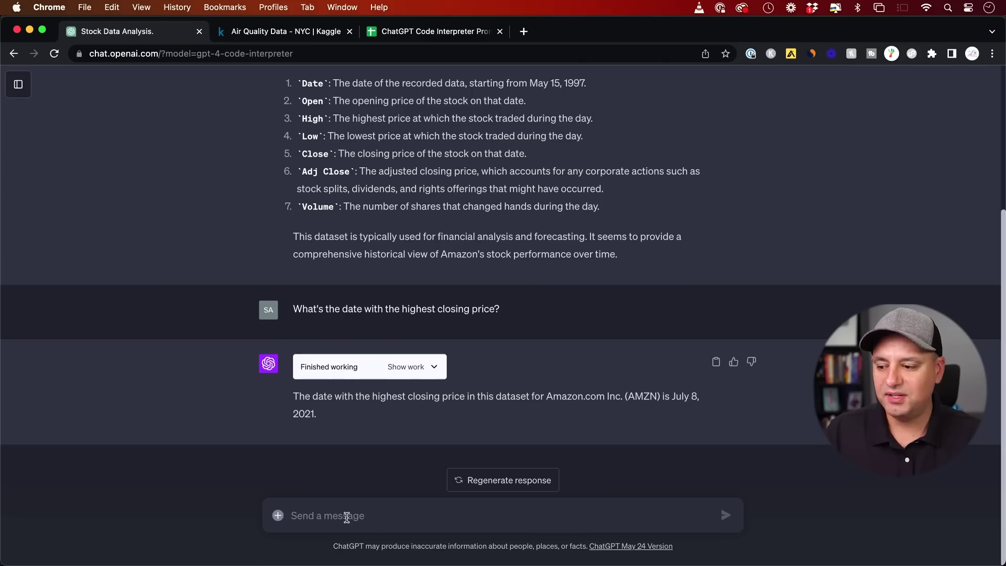
{"action": "left_click", "coordinate": [346, 517]}
{"action": "type", "text": "Can you plot a histogram of daily returns?"}
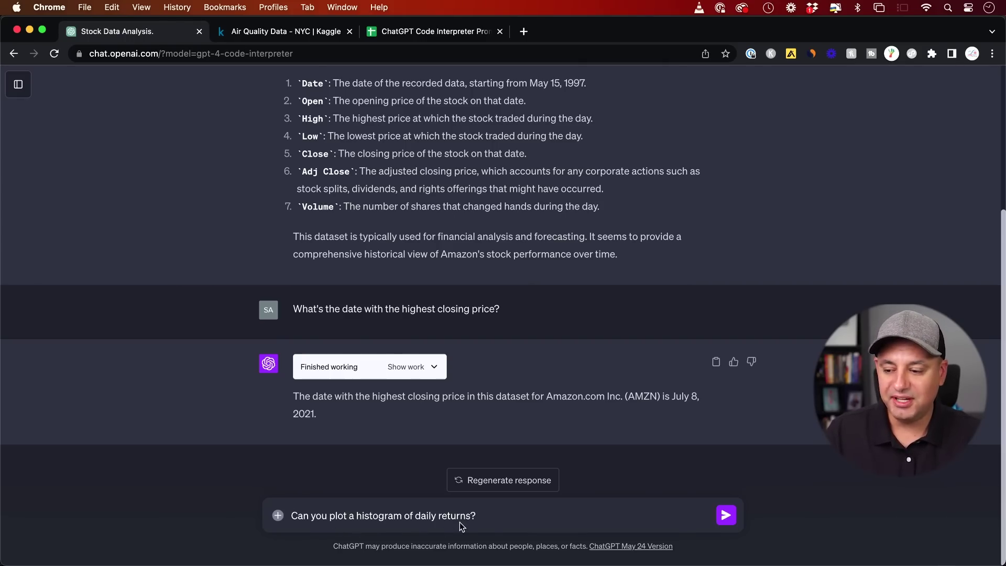
{"action": "left_click", "coordinate": [727, 518]}
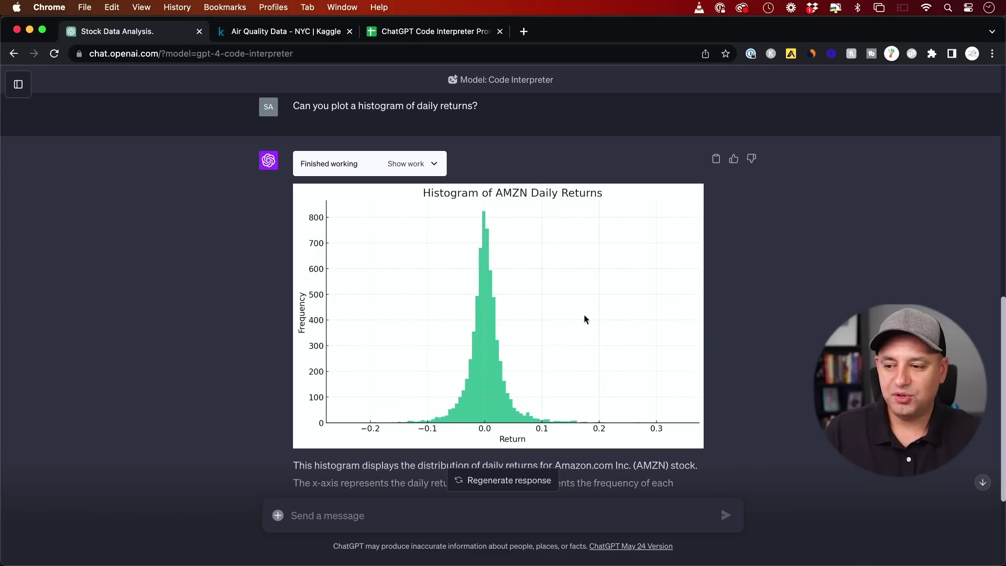
Step: Check the save options on the AMZN daily-returns histogram without saving it
{"action": "right_click", "coordinate": [514, 301]}
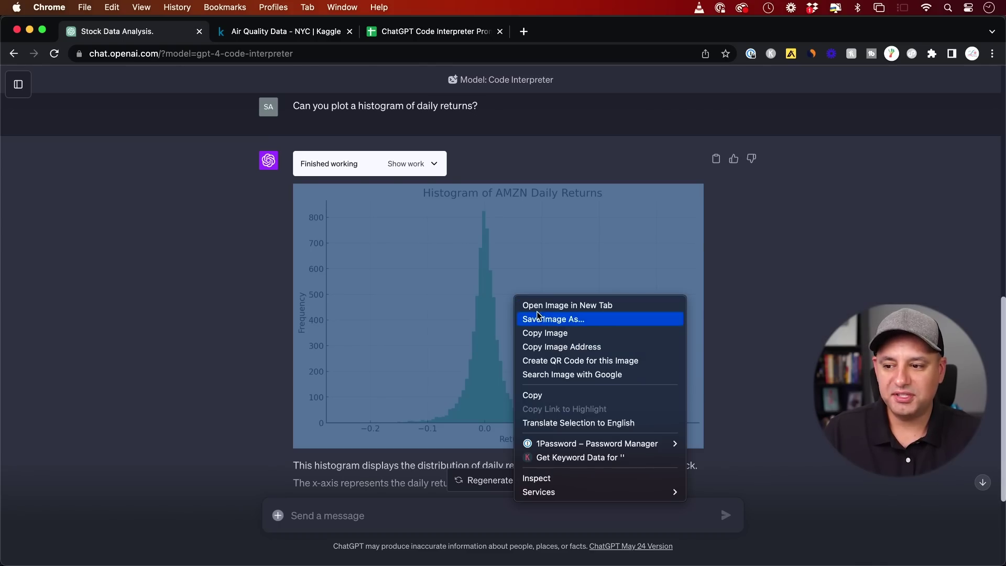
{"action": "left_click", "coordinate": [762, 303]}
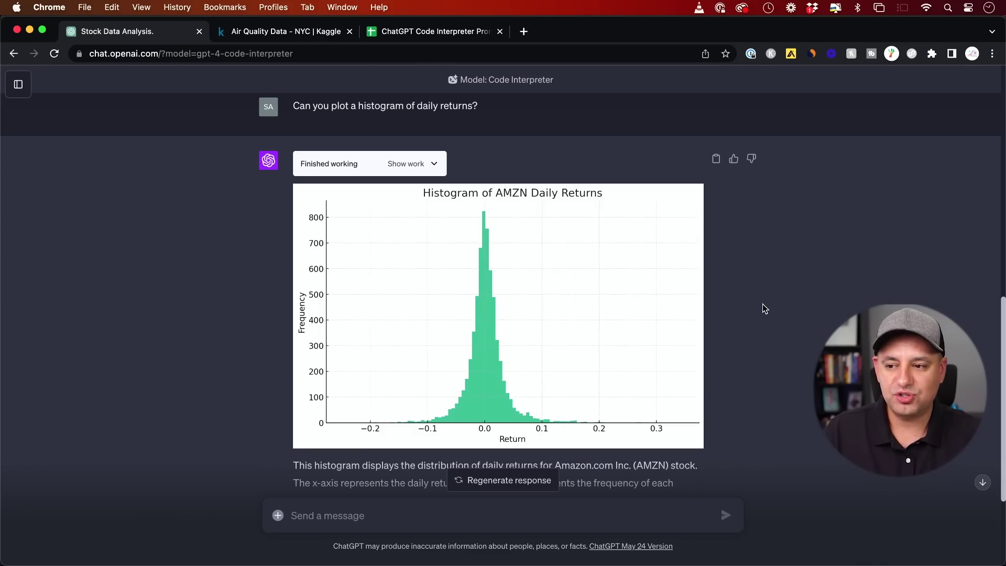
{"action": "scroll", "coordinate": [764, 308], "scroll_direction": "down", "scroll_amount": 3}
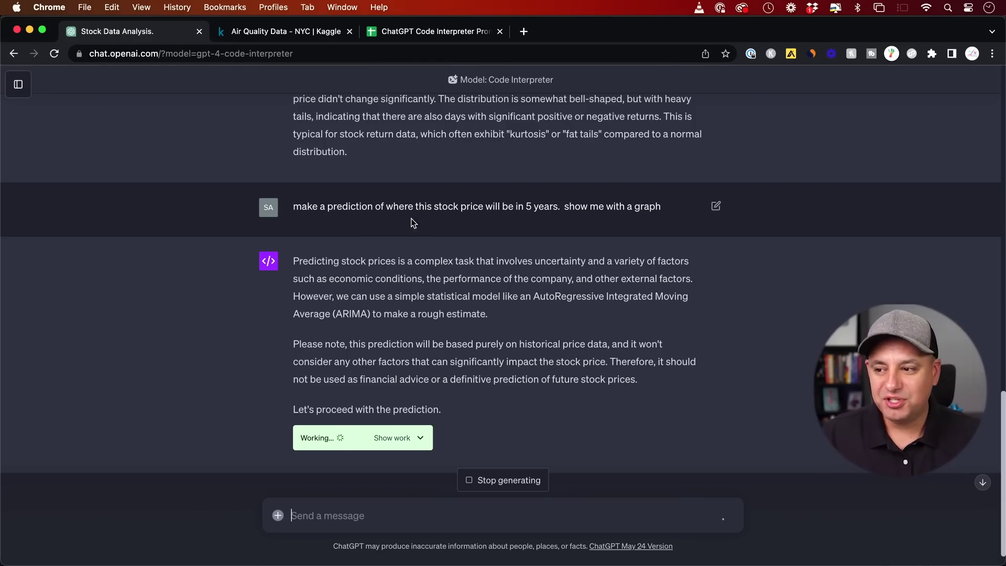
Step: Scroll through the one-year ARIMA forecast chart and the error explanations in the reply
{"action": "scroll", "coordinate": [493, 217], "scroll_direction": "up", "scroll_amount": 1}
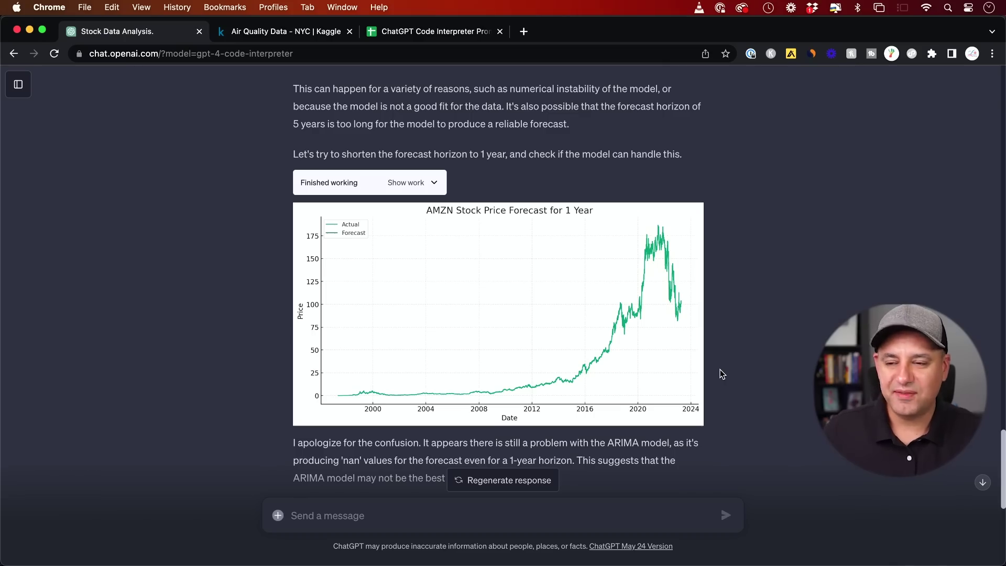
{"action": "scroll", "coordinate": [721, 367], "scroll_direction": "down", "scroll_amount": 2}
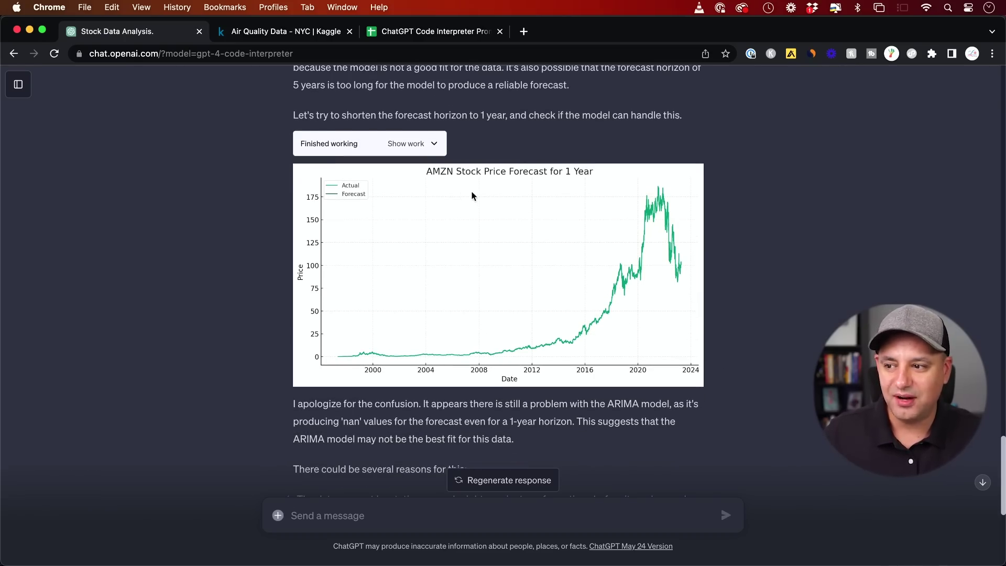
{"action": "scroll", "coordinate": [569, 427], "scroll_direction": "down", "scroll_amount": 1}
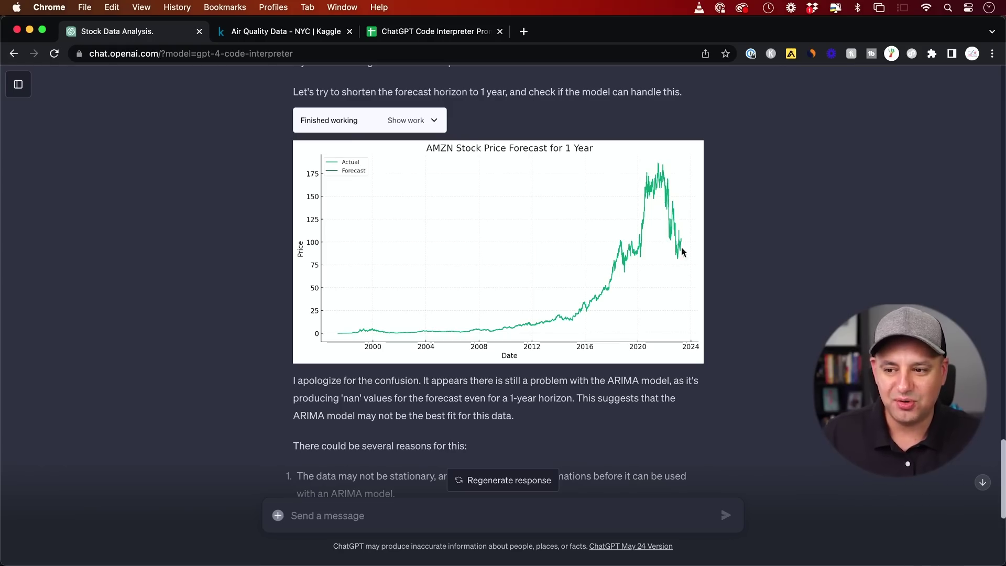
{"action": "scroll", "coordinate": [685, 325], "scroll_direction": "down", "scroll_amount": 1}
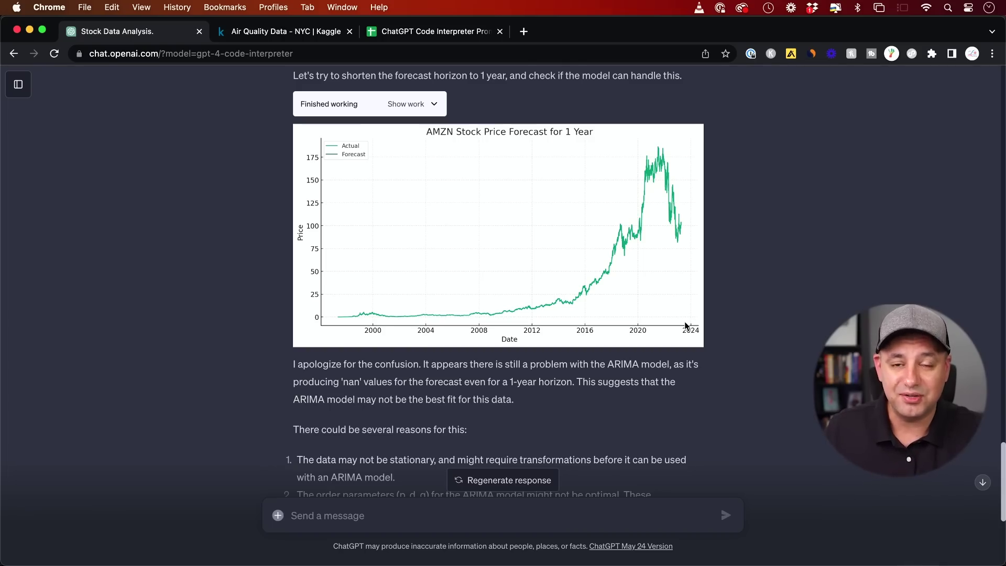
{"action": "scroll", "coordinate": [361, 262], "scroll_direction": "up", "scroll_amount": 10}
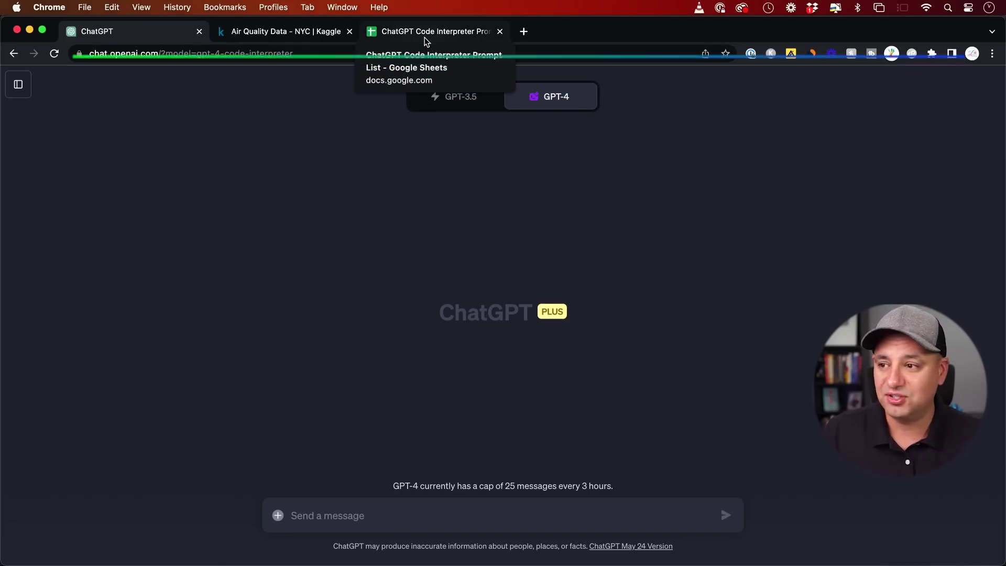
Step: Export the prompt list sheet via File > Download as Comma-separated values (.csv)
{"action": "left_click", "coordinate": [425, 37]}
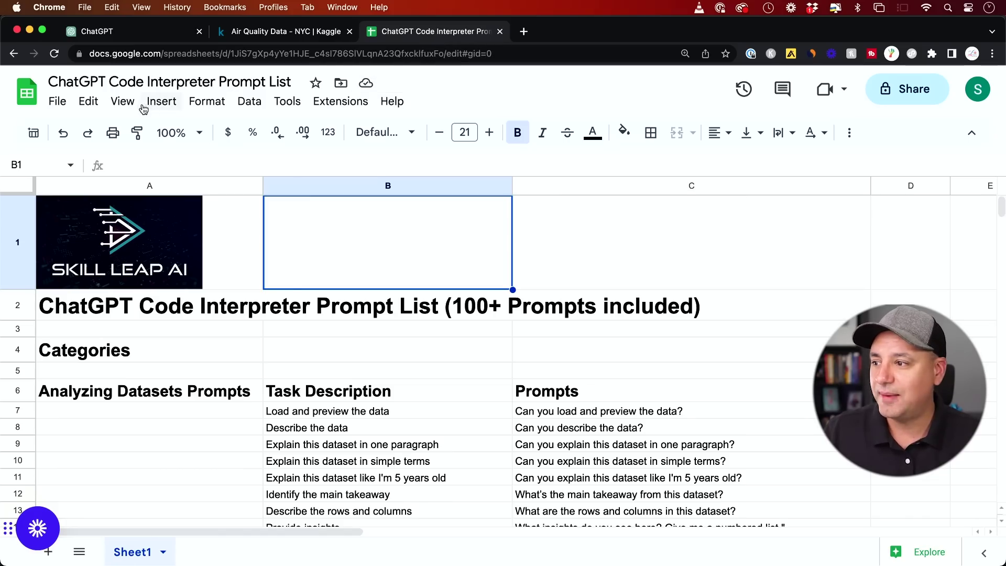
{"action": "left_click", "coordinate": [56, 105]}
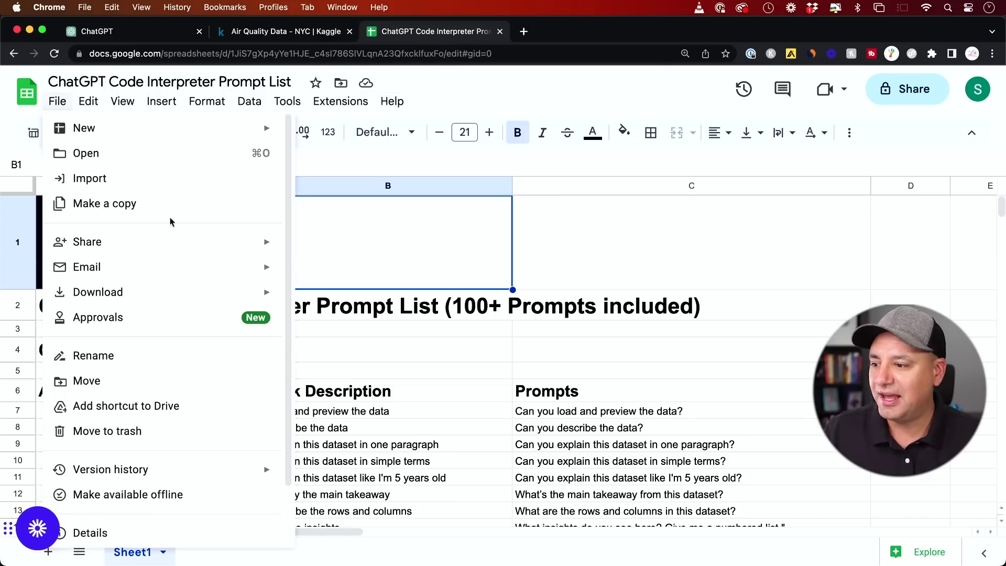
{"action": "mouse_move", "coordinate": [245, 303]}
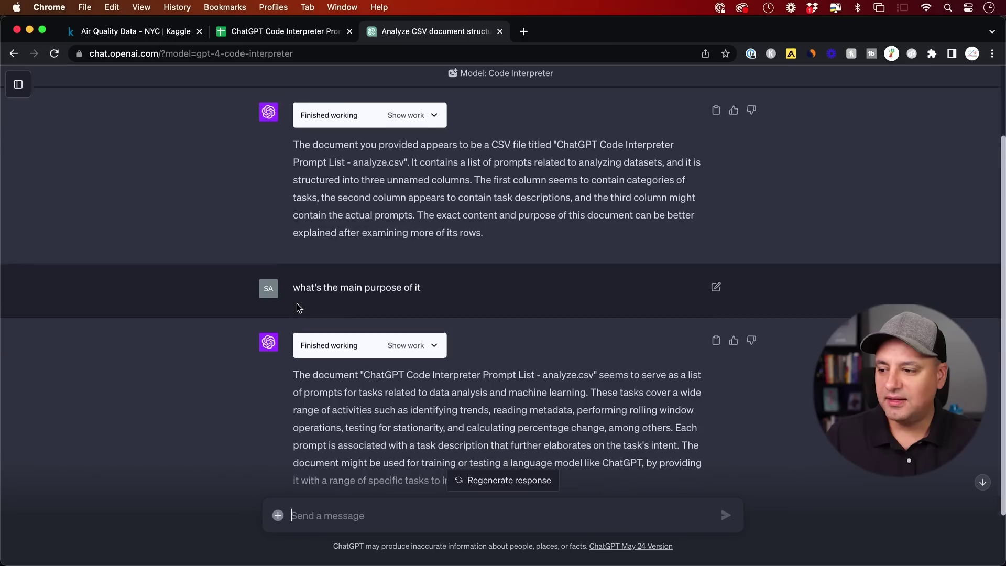
Step: Scroll through the word cloud ChatGPT generated from the prompt list
{"action": "scroll", "coordinate": [355, 277], "scroll_direction": "down", "scroll_amount": 2}
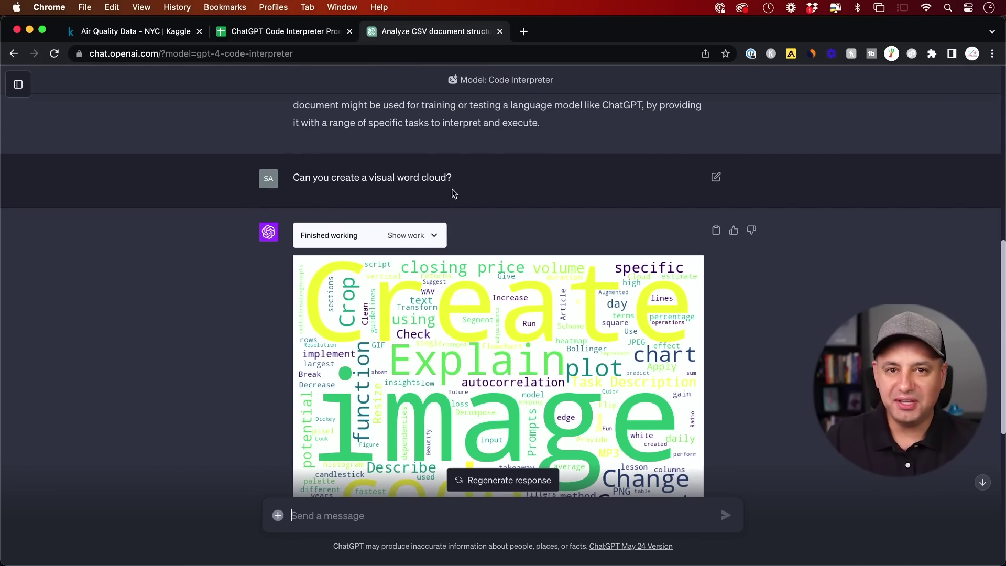
{"action": "scroll", "coordinate": [451, 190], "scroll_direction": "down", "scroll_amount": 5}
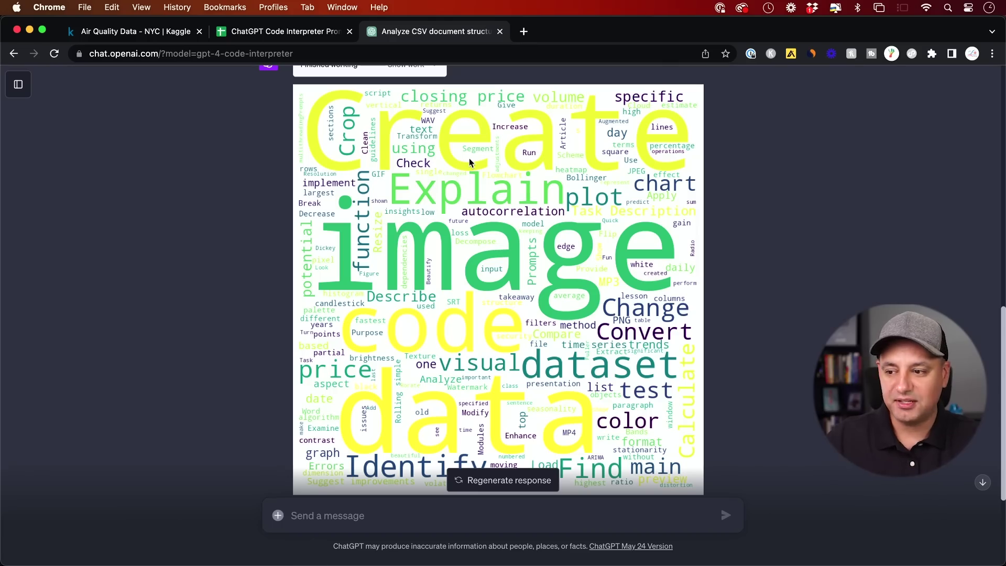
{"action": "scroll", "coordinate": [569, 266], "scroll_direction": "down", "scroll_amount": 5}
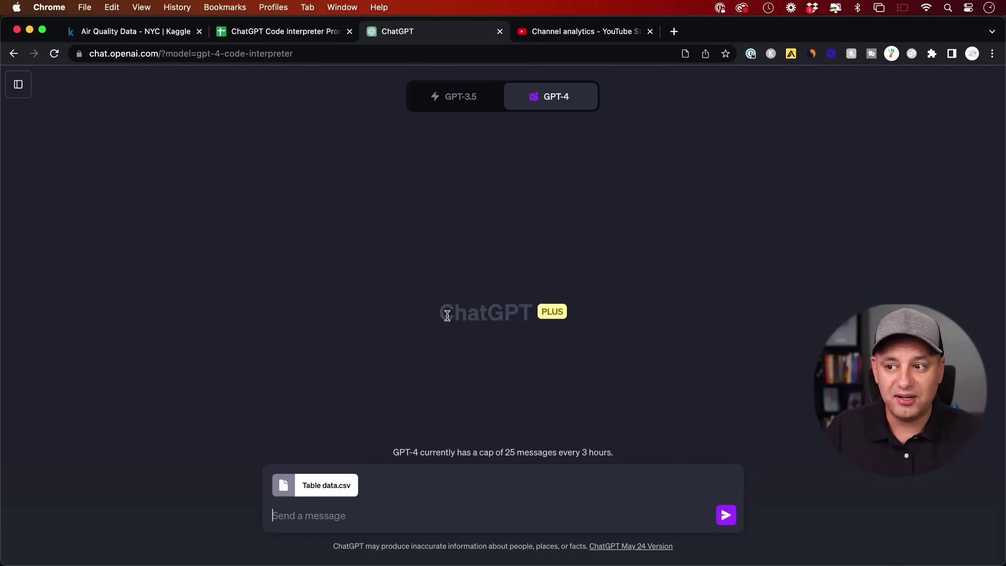
Step: Compare the YouTube Studio analytics table with ChatGPT's explanation of Table data.csv's nine columns
{"action": "key", "text": "ctrl+Tab"}
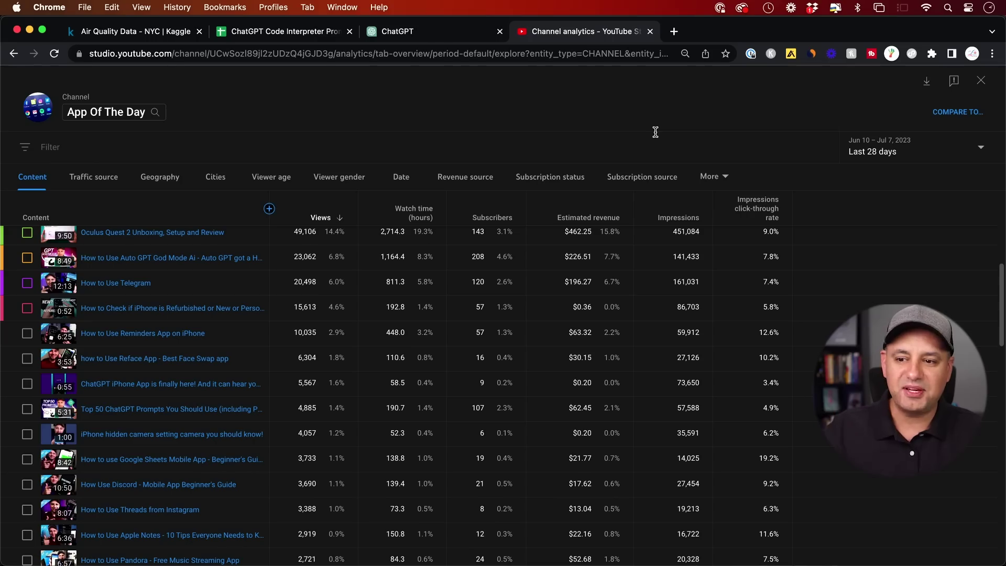
{"action": "left_click", "coordinate": [438, 29]}
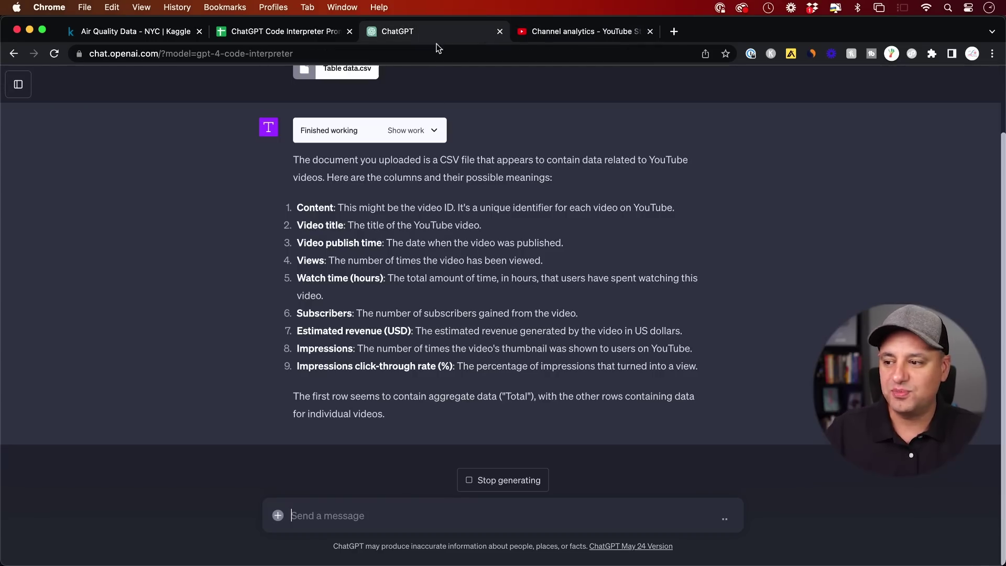
{"action": "scroll", "coordinate": [371, 217], "scroll_direction": "up", "scroll_amount": 3}
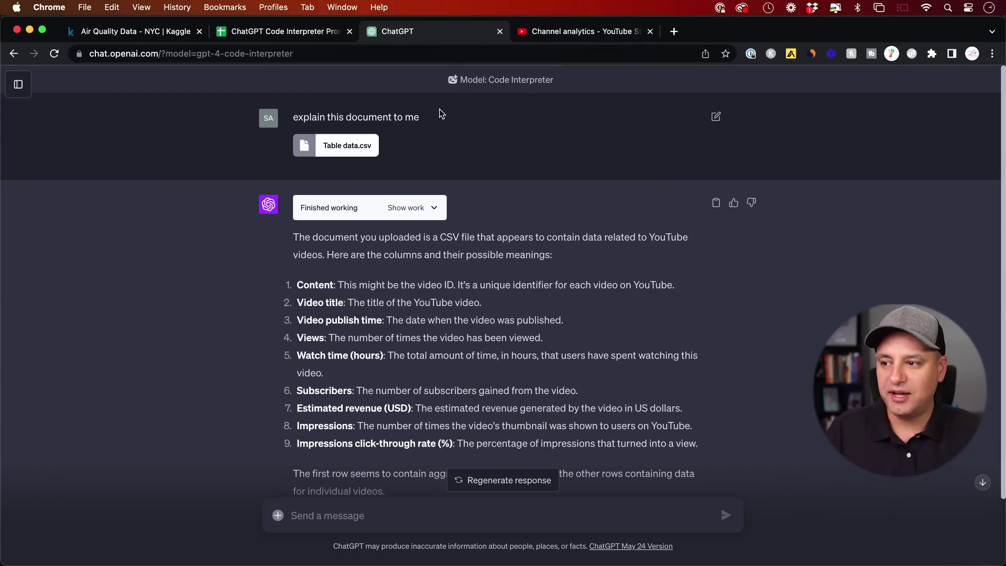
{"action": "scroll", "coordinate": [434, 217], "scroll_direction": "down", "scroll_amount": 3}
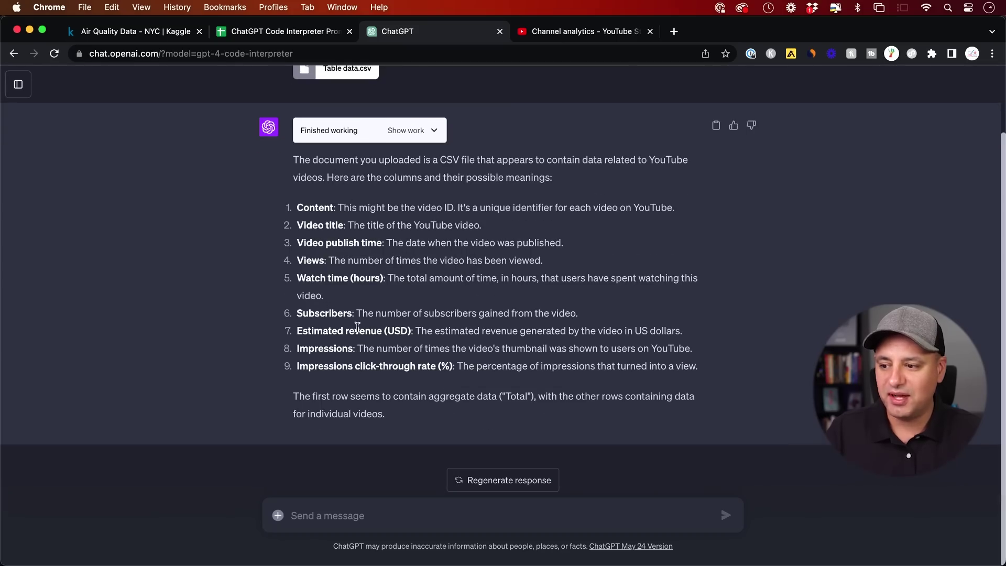
{"action": "scroll", "coordinate": [393, 341], "scroll_direction": "up", "scroll_amount": 1}
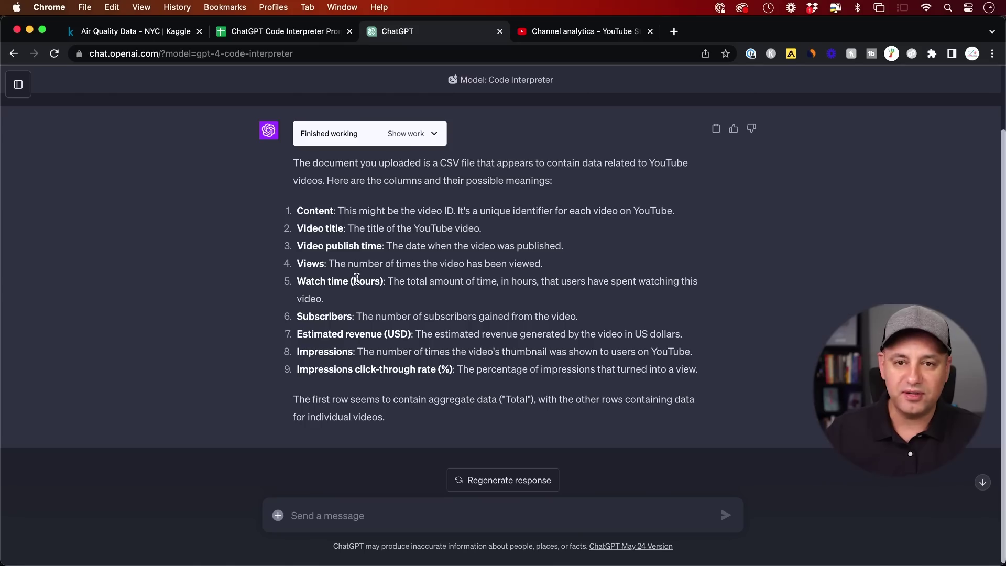
{"action": "left_click", "coordinate": [379, 516]}
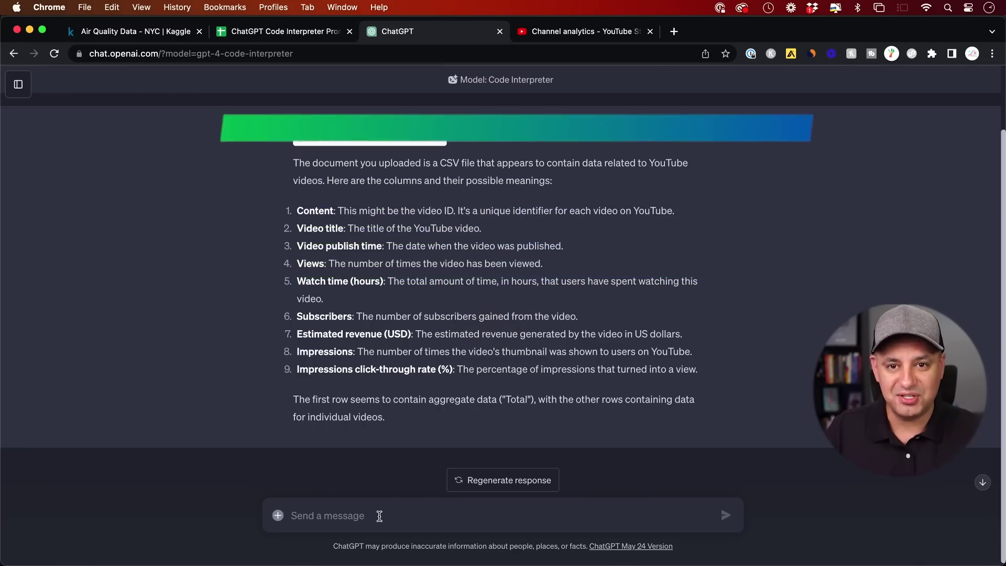
{"action": "key", "text": "ctrl+shift+Tab"}
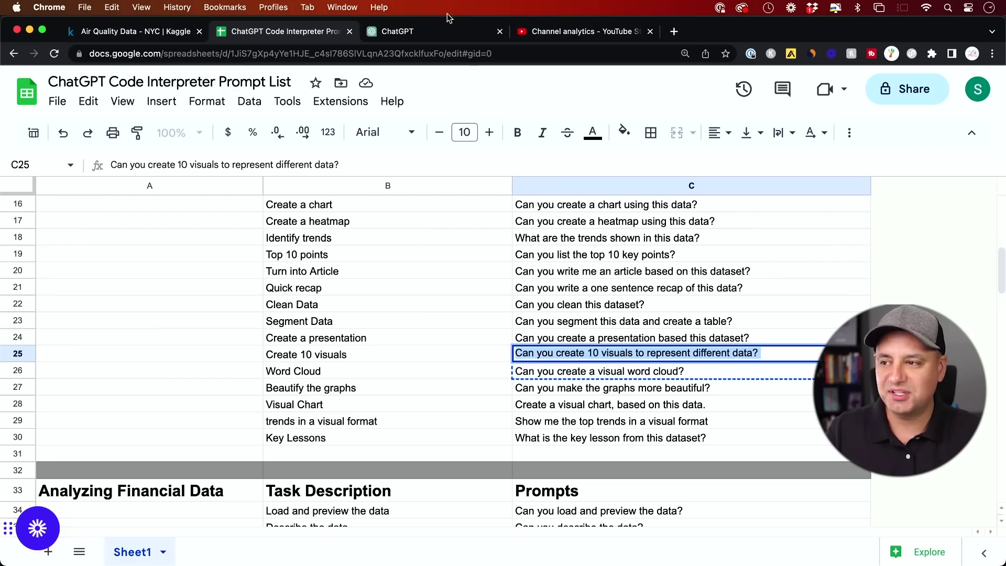
Step: Paste the 10-visuals prompt into ChatGPT and send it
{"action": "left_click", "coordinate": [423, 31]}
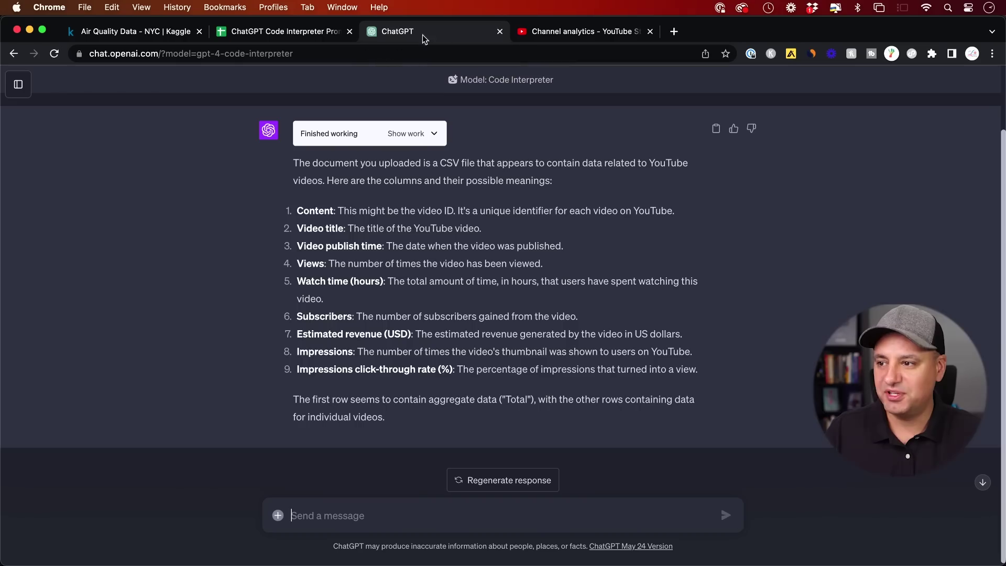
{"action": "type", "text": "Can you create 10 visuals to represent different data?"}
{"action": "key", "text": "Return"}
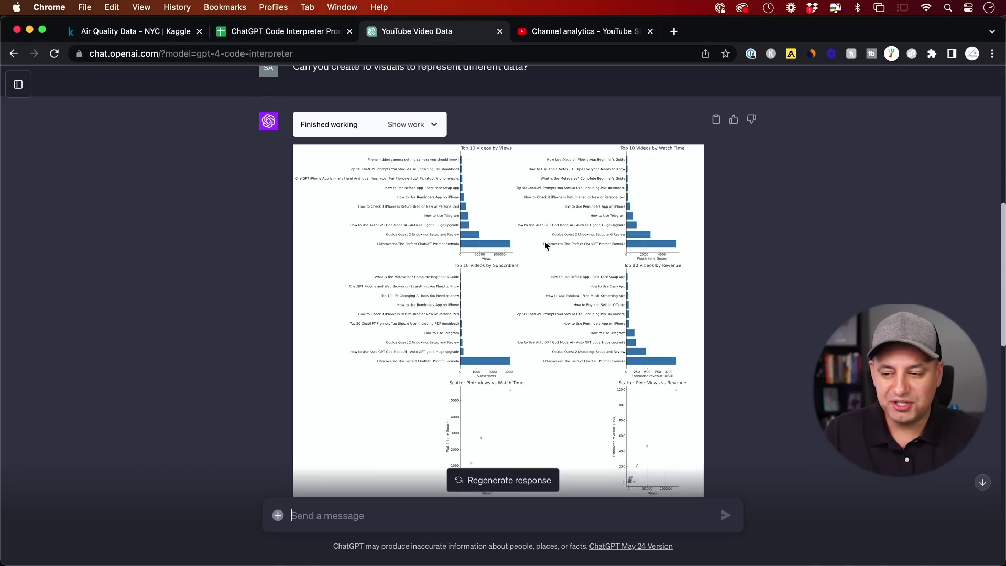
Step: Review the grid of YouTube top-10 and scatter charts and the presentation outline
{"action": "scroll", "coordinate": [544, 241], "scroll_direction": "down", "scroll_amount": 5}
{"action": "scroll", "coordinate": [541, 239], "scroll_direction": "down", "scroll_amount": 4}
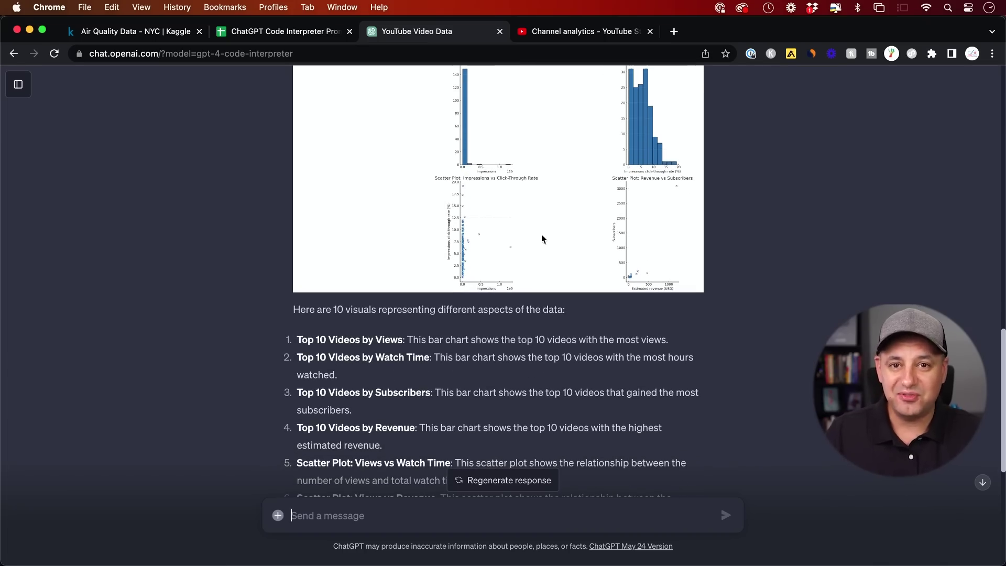
{"action": "scroll", "coordinate": [539, 236], "scroll_direction": "down", "scroll_amount": 2}
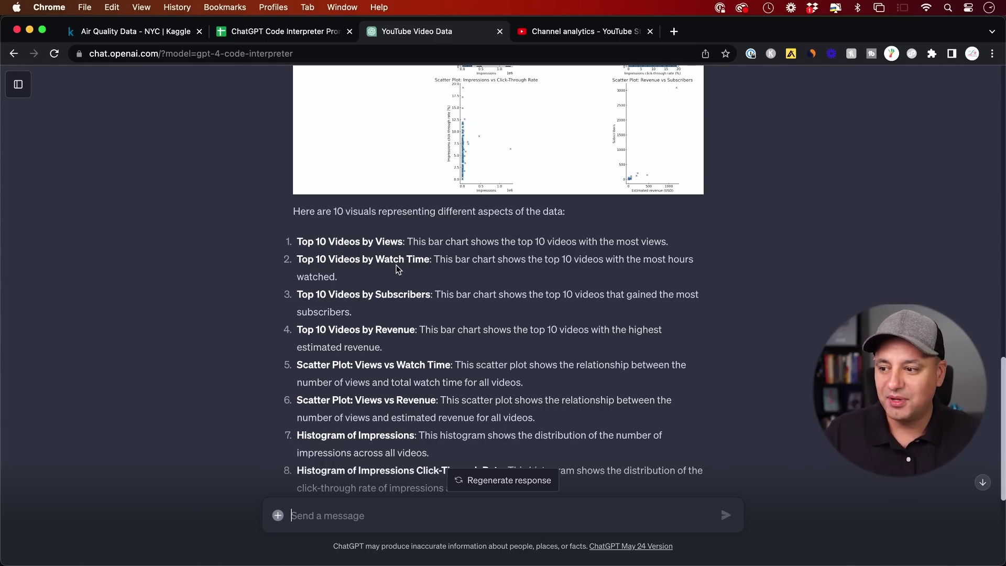
{"action": "scroll", "coordinate": [403, 302], "scroll_direction": "down", "scroll_amount": 4}
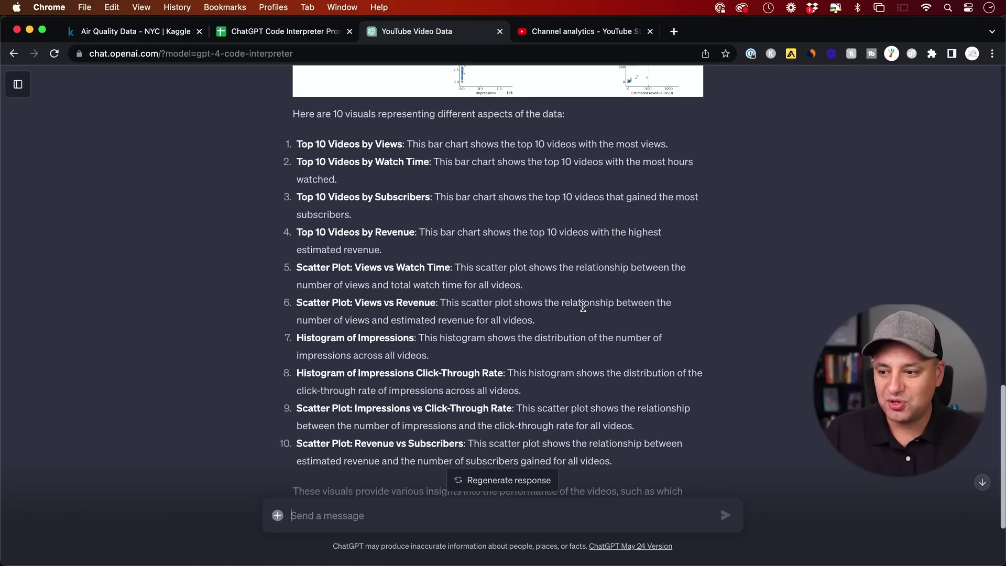
{"action": "scroll", "coordinate": [576, 330], "scroll_direction": "up", "scroll_amount": 10}
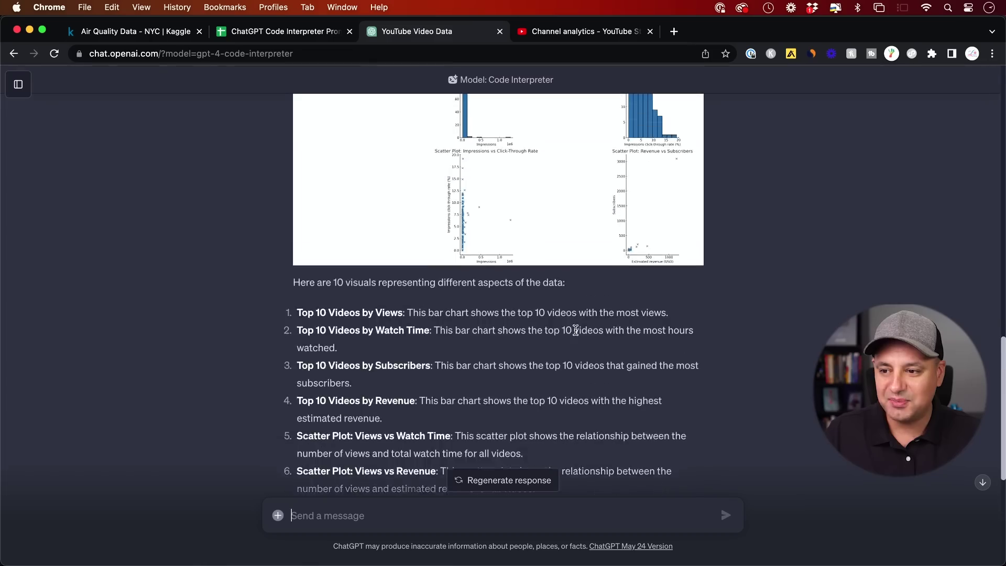
{"action": "scroll", "coordinate": [575, 334], "scroll_direction": "up", "scroll_amount": 7}
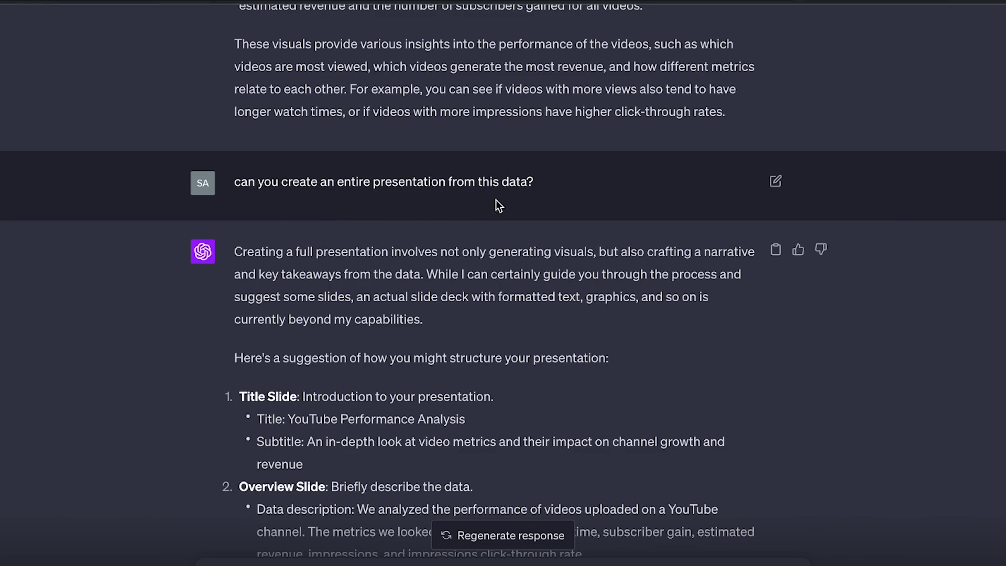
Step: Find the 'Histogram of Impressions' link among the chart downloads and open it as plot7.png
{"action": "scroll", "coordinate": [496, 204], "scroll_direction": "down", "scroll_amount": 1}
{"action": "scroll", "coordinate": [563, 223], "scroll_direction": "down", "scroll_amount": 3}
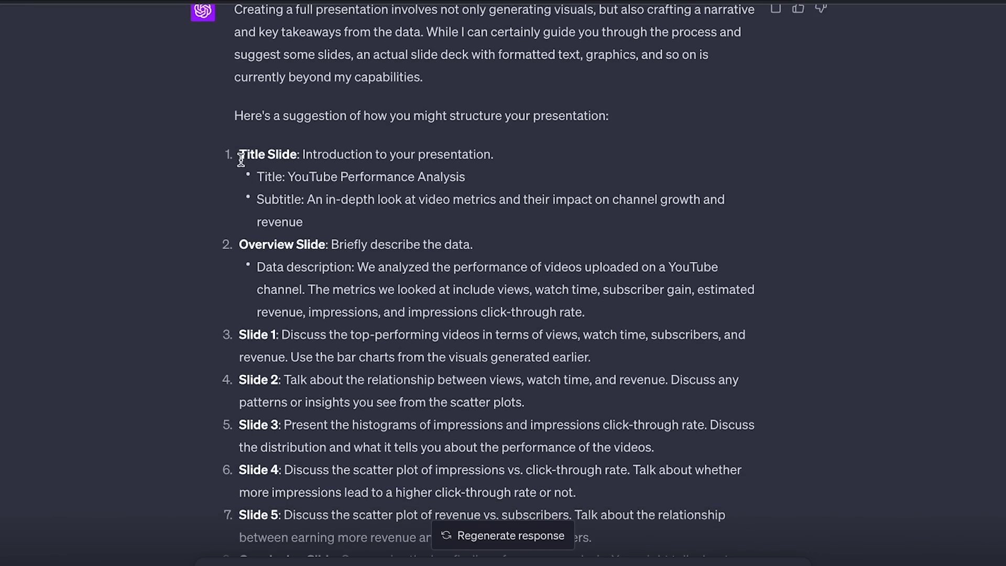
{"action": "scroll", "coordinate": [319, 277], "scroll_direction": "down", "scroll_amount": 1}
{"action": "scroll", "coordinate": [238, 289], "scroll_direction": "down", "scroll_amount": 10}
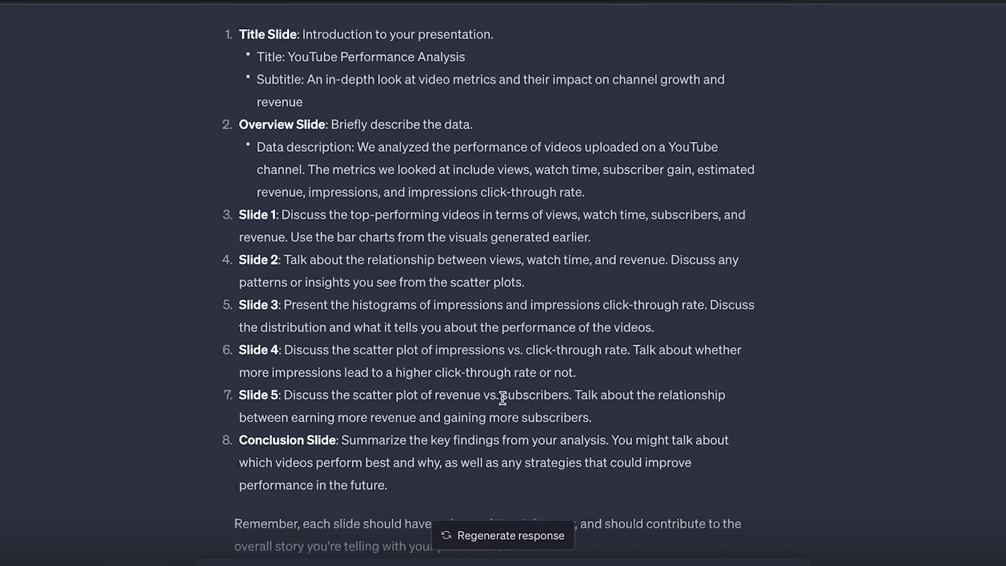
{"action": "scroll", "coordinate": [502, 398], "scroll_direction": "down", "scroll_amount": 7}
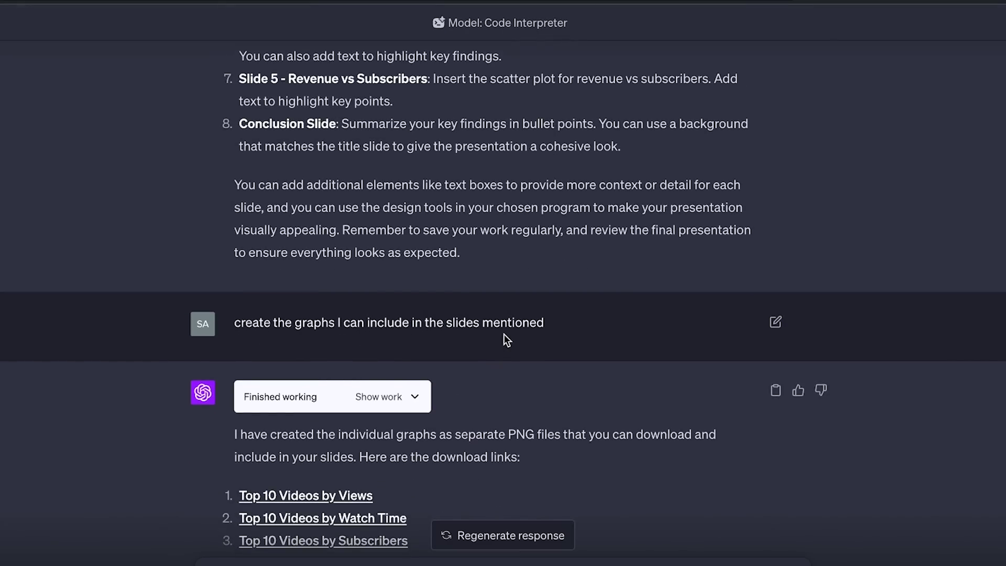
{"action": "scroll", "coordinate": [498, 336], "scroll_direction": "up", "scroll_amount": 3}
{"action": "scroll", "coordinate": [306, 285], "scroll_direction": "up", "scroll_amount": 1}
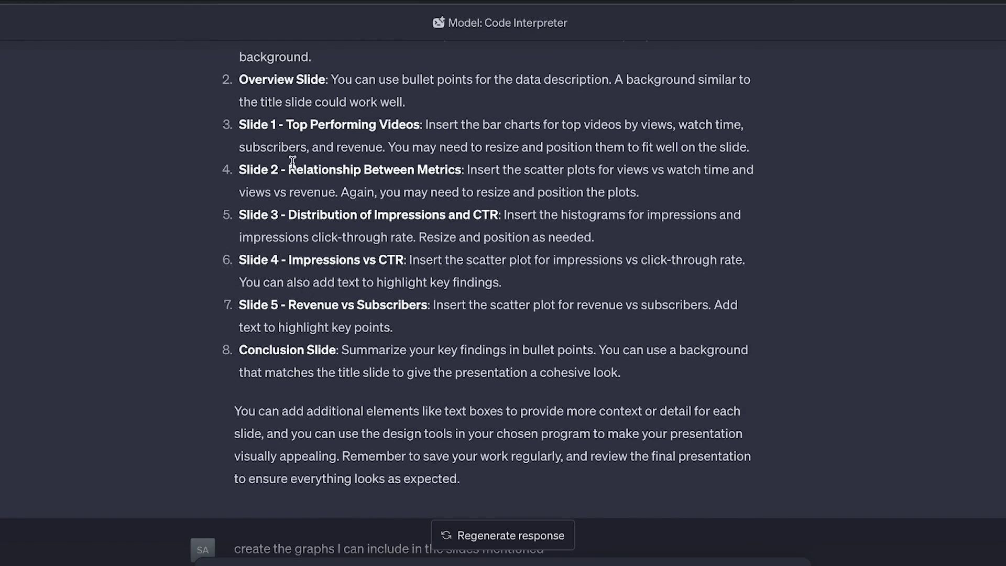
{"action": "scroll", "coordinate": [438, 328], "scroll_direction": "down", "scroll_amount": 6}
{"action": "scroll", "coordinate": [438, 328], "scroll_direction": "up", "scroll_amount": 5}
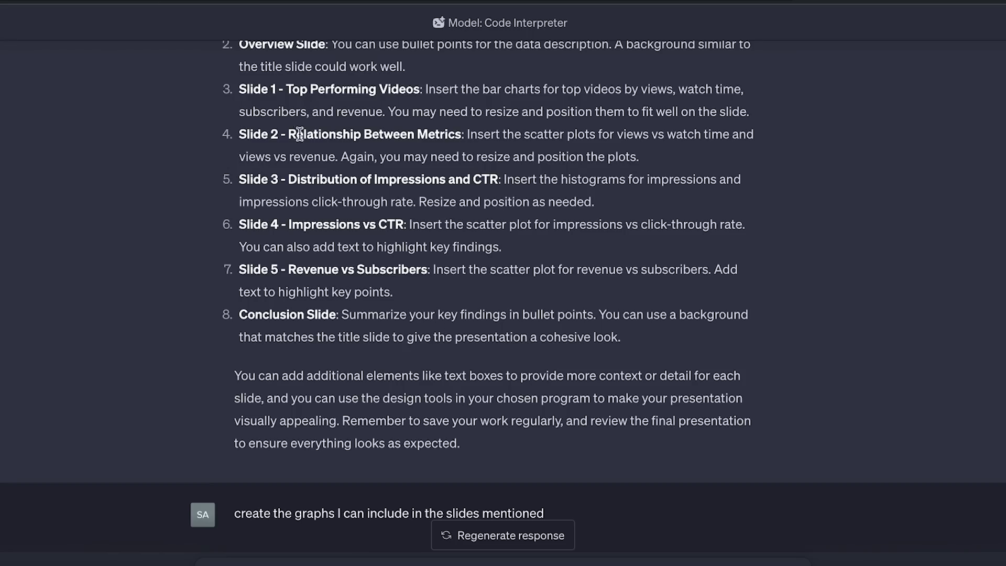
{"action": "scroll", "coordinate": [483, 141], "scroll_direction": "down", "scroll_amount": 8}
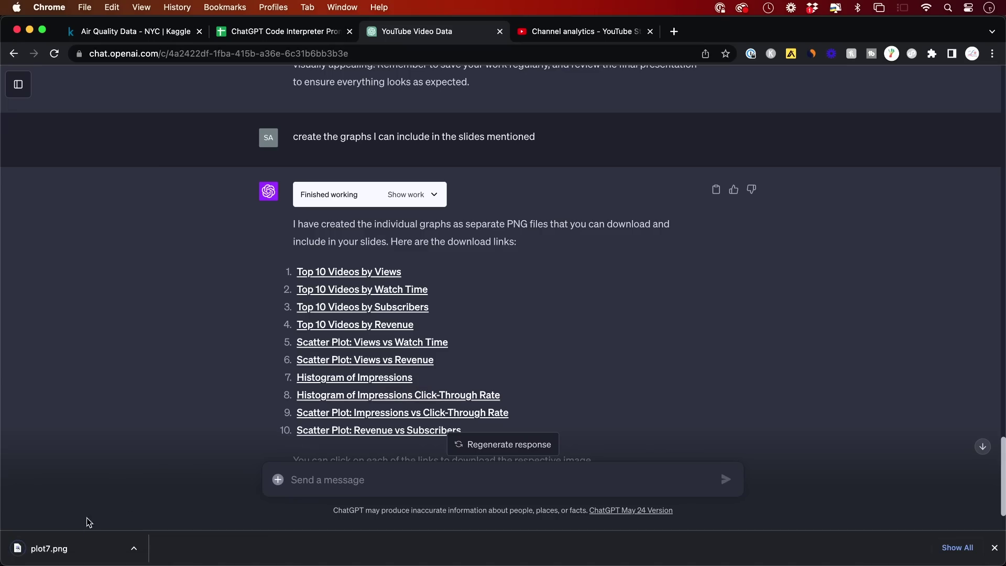
{"action": "left_click", "coordinate": [63, 555]}
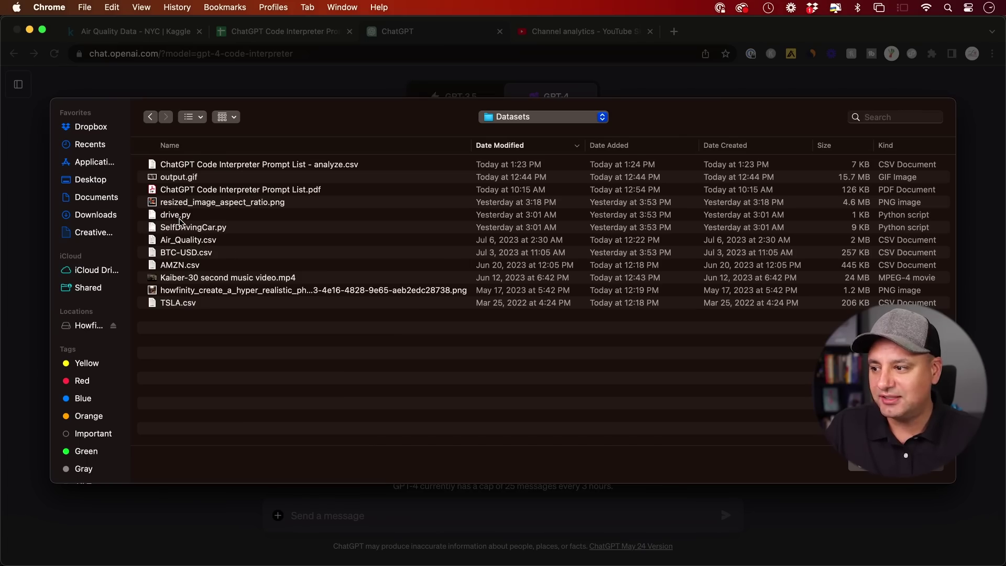
Step: Attach the drive.py script from the Datasets folder to the ChatGPT message
{"action": "left_click", "coordinate": [185, 215]}
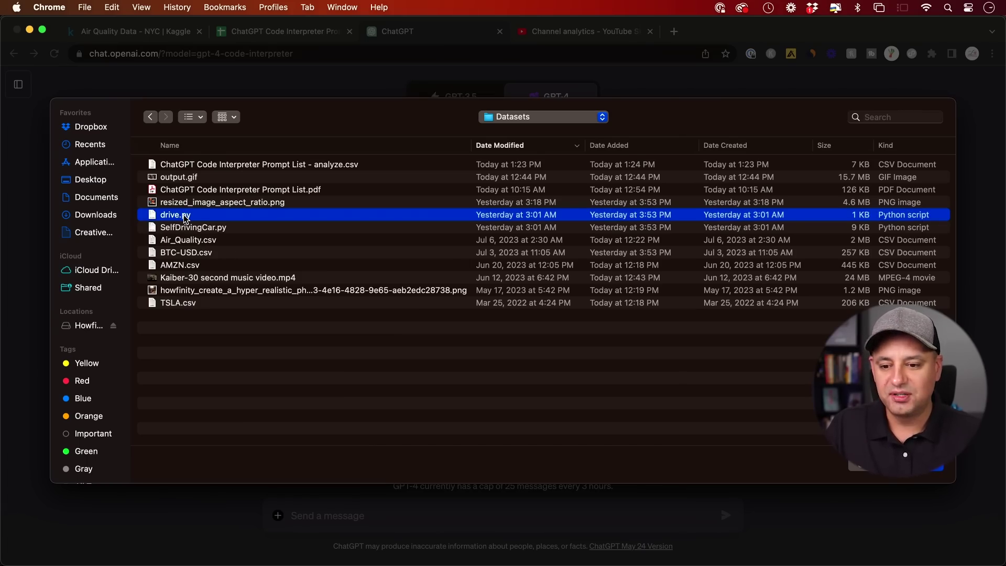
{"action": "double_click", "coordinate": [185, 215]}
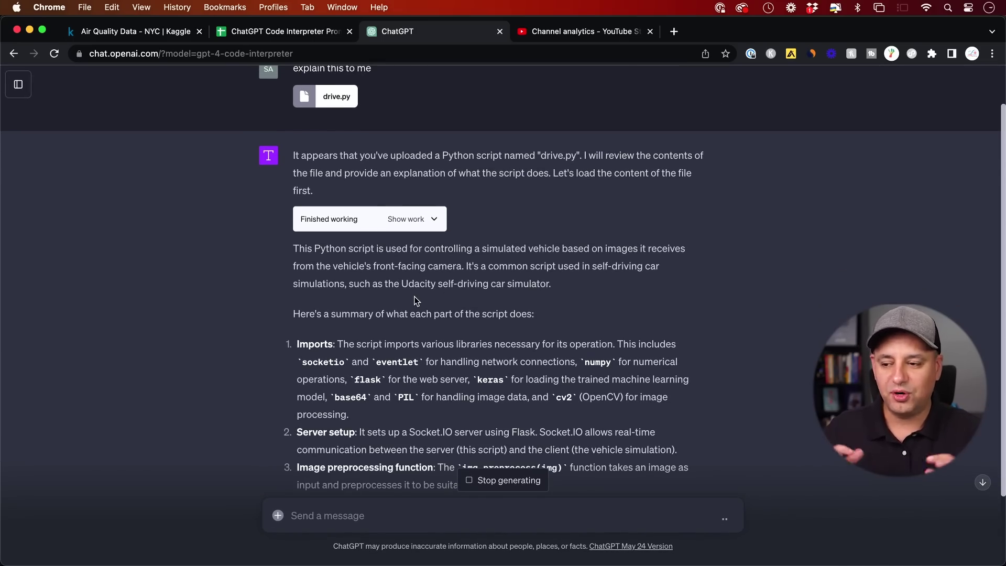
Step: Read ChatGPT's explanation of drive.py as a self-driving car script, then return to the prompt sheet
{"action": "scroll", "coordinate": [414, 299], "scroll_direction": "down", "scroll_amount": 5}
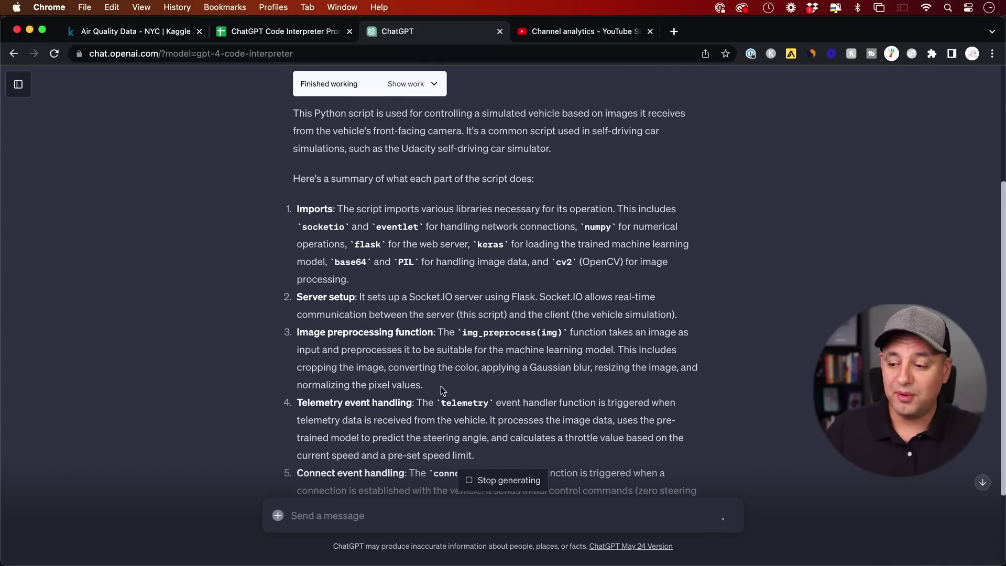
{"action": "scroll", "coordinate": [443, 388], "scroll_direction": "down", "scroll_amount": 3}
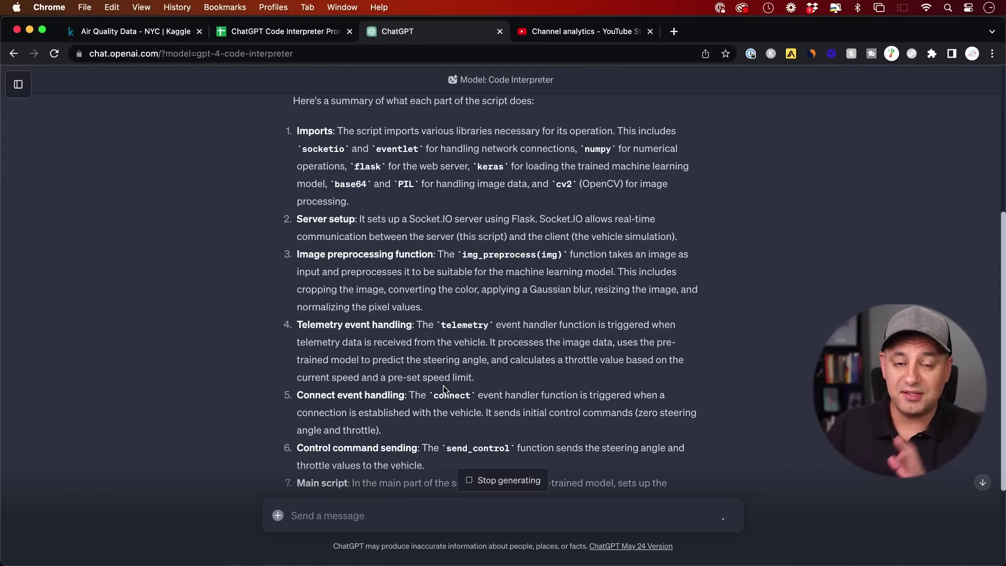
{"action": "key", "text": "ctrl+shift+Tab"}
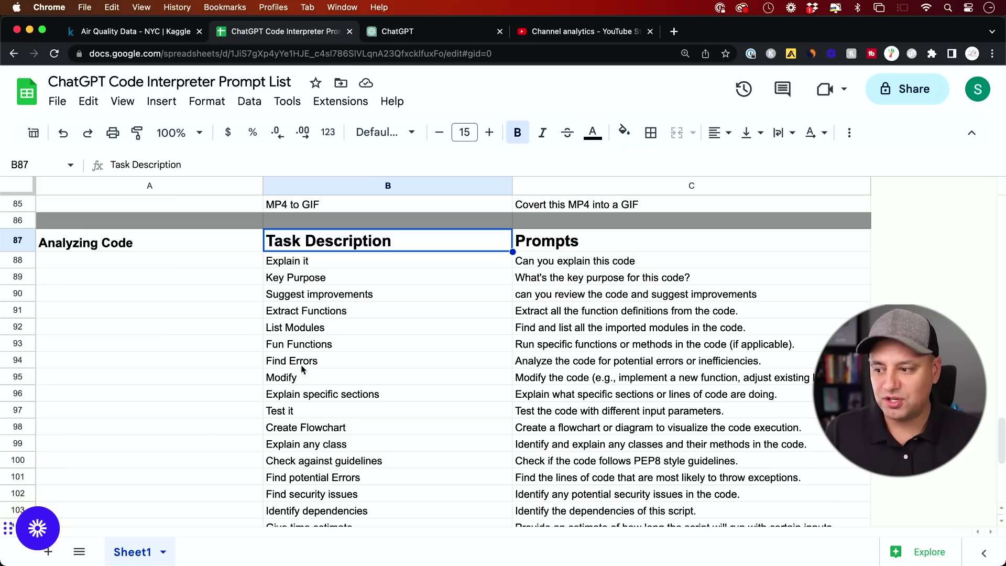
Step: Copy the Find Errors prompt text from cell C94 of the prompt list
{"action": "double_click", "coordinate": [538, 361]}
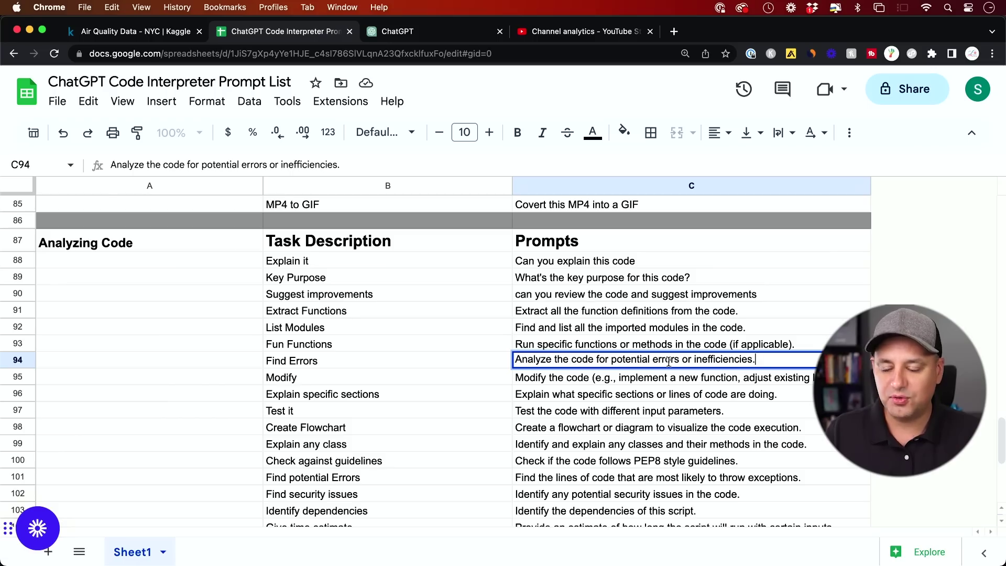
{"action": "key", "text": "super+a"}
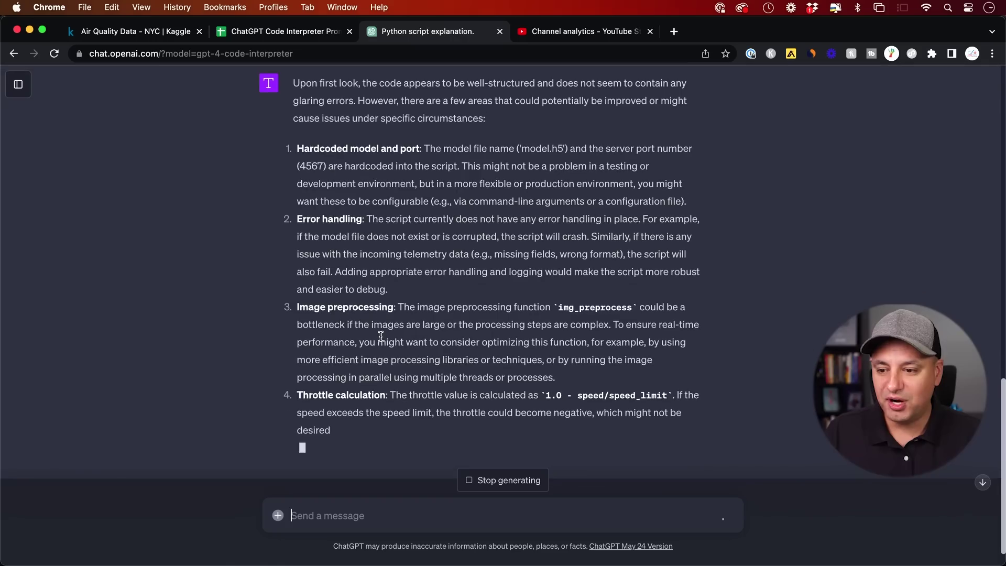
Step: Review the ThreadPoolExecutor code for parallelizing img_preprocess, then go back to the prompt sheet
{"action": "scroll", "coordinate": [450, 406], "scroll_direction": "up", "scroll_amount": 3}
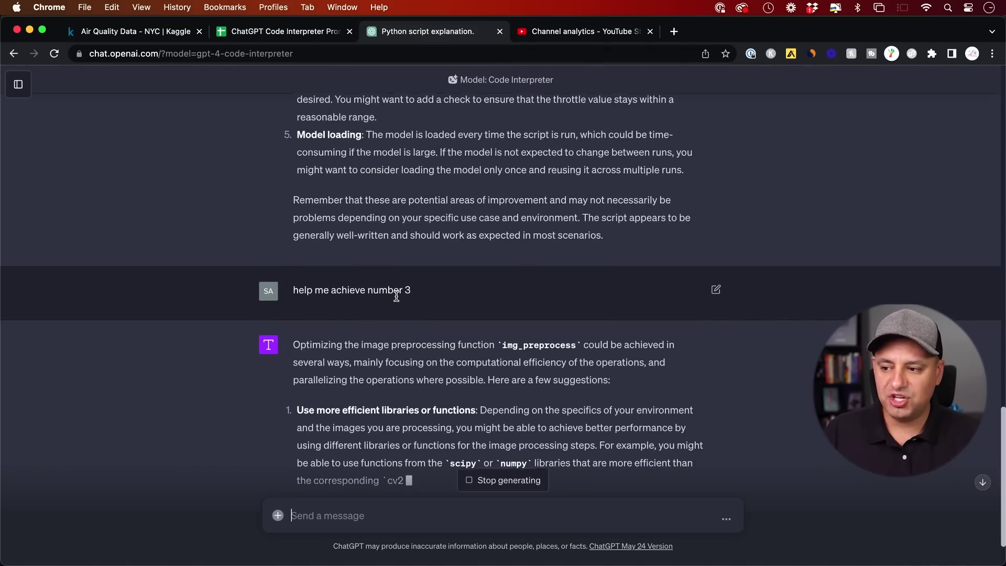
{"action": "scroll", "coordinate": [398, 299], "scroll_direction": "up", "scroll_amount": 2}
{"action": "scroll", "coordinate": [399, 301], "scroll_direction": "down", "scroll_amount": 3}
{"action": "scroll", "coordinate": [398, 301], "scroll_direction": "down", "scroll_amount": 4}
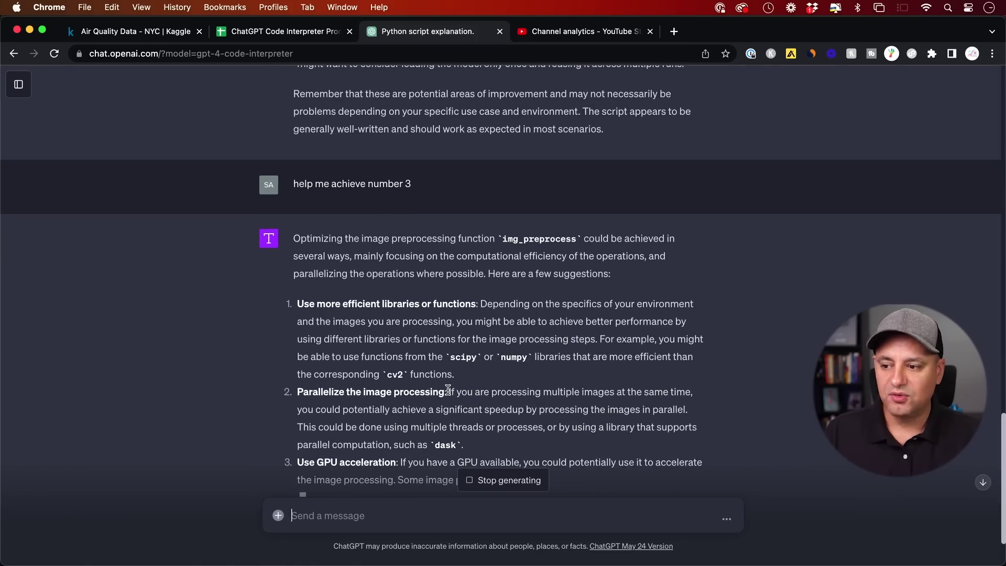
{"action": "scroll", "coordinate": [448, 389], "scroll_direction": "down", "scroll_amount": 3}
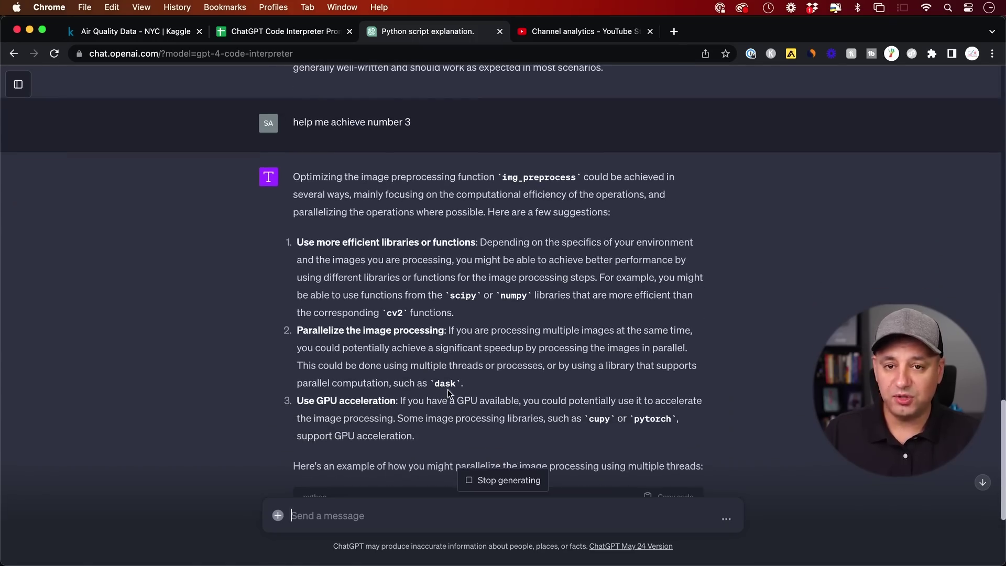
{"action": "scroll", "coordinate": [448, 389], "scroll_direction": "down", "scroll_amount": 7}
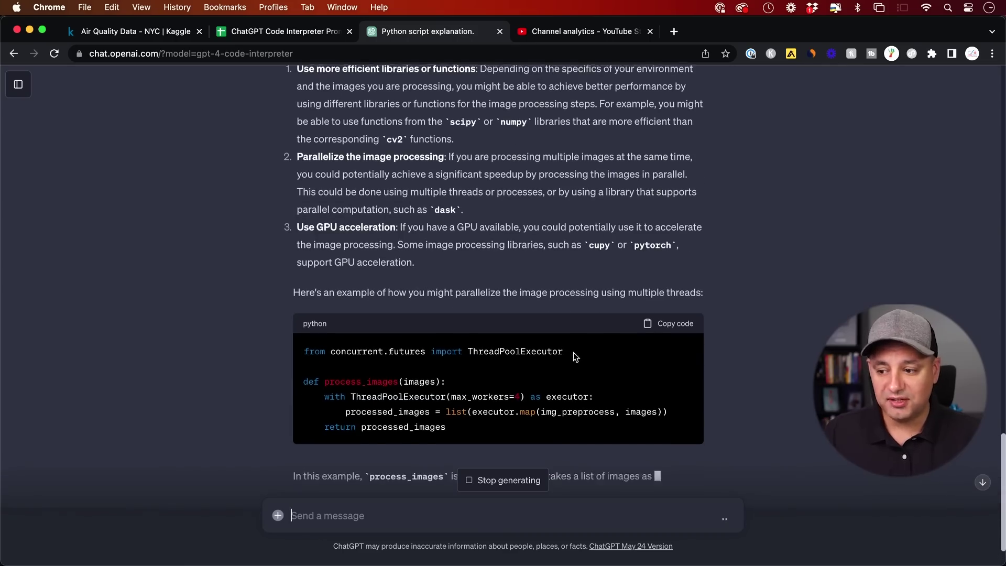
{"action": "scroll", "coordinate": [573, 352], "scroll_direction": "down", "scroll_amount": 2}
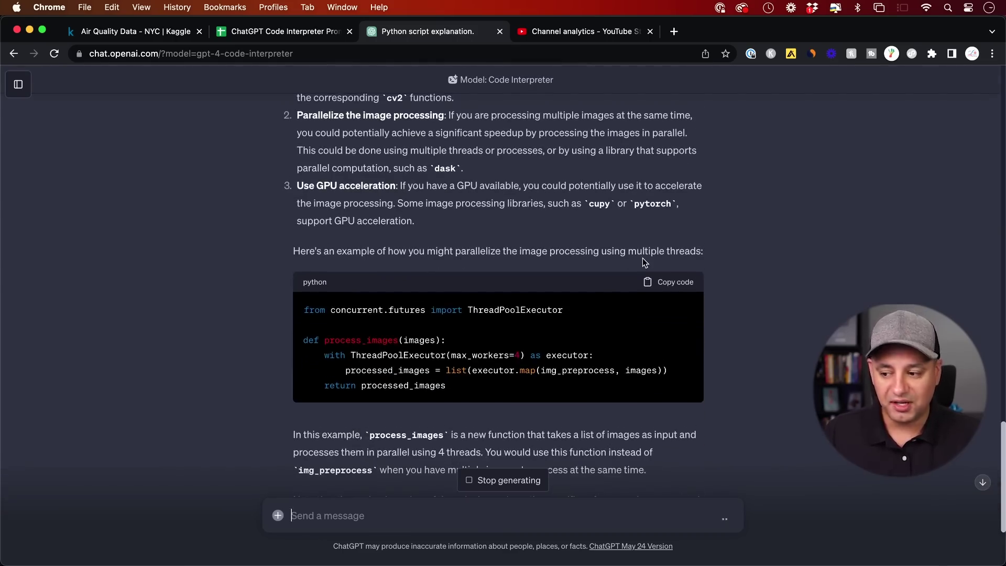
{"action": "scroll", "coordinate": [643, 257], "scroll_direction": "down", "scroll_amount": 4}
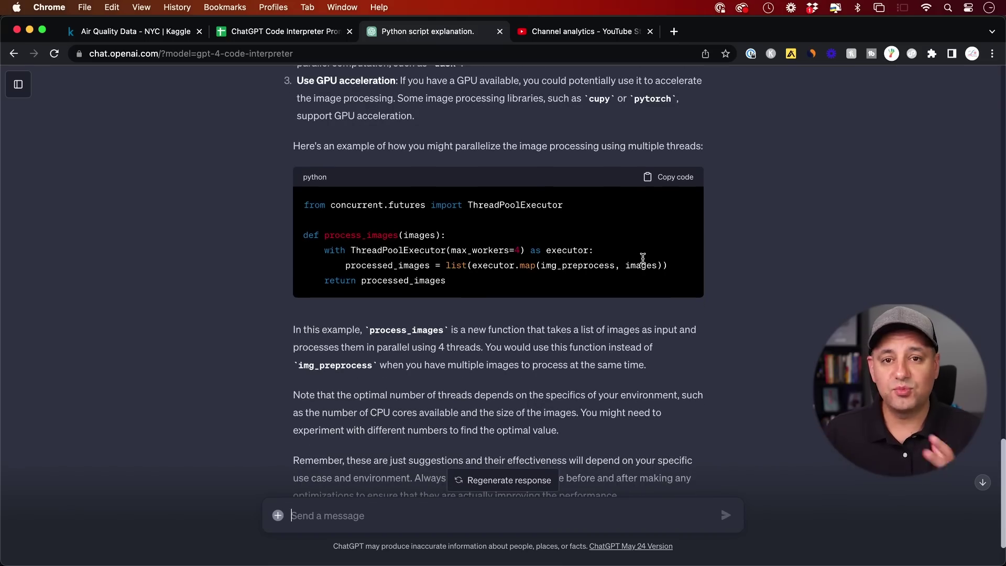
{"action": "scroll", "coordinate": [642, 258], "scroll_direction": "down", "scroll_amount": 3}
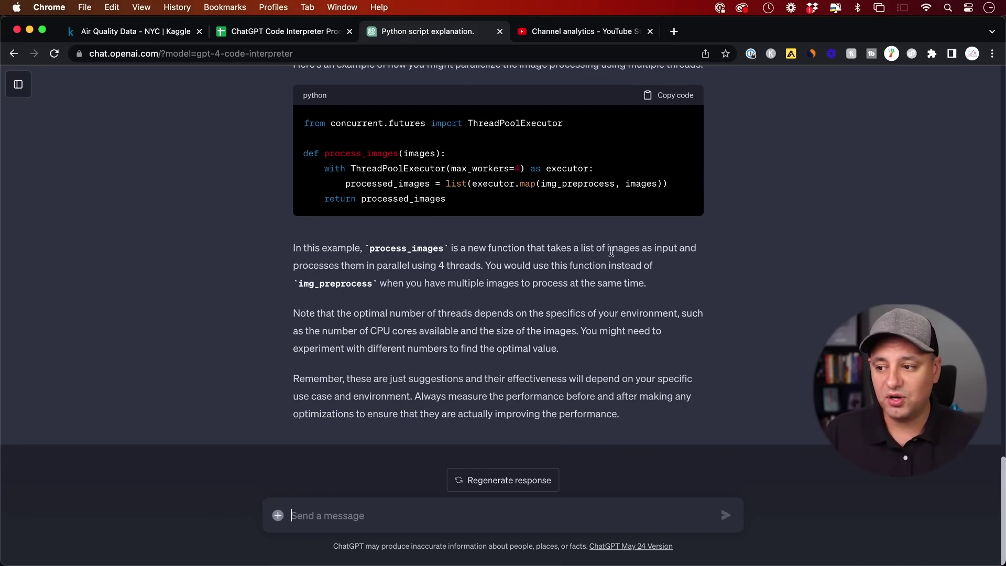
{"action": "left_click", "coordinate": [275, 31]}
{"action": "scroll", "coordinate": [623, 372], "scroll_direction": "down", "scroll_amount": 2}
{"action": "left_click", "coordinate": [519, 397]}
{"action": "scroll", "coordinate": [422, 388], "scroll_direction": "down", "scroll_amount": 3}
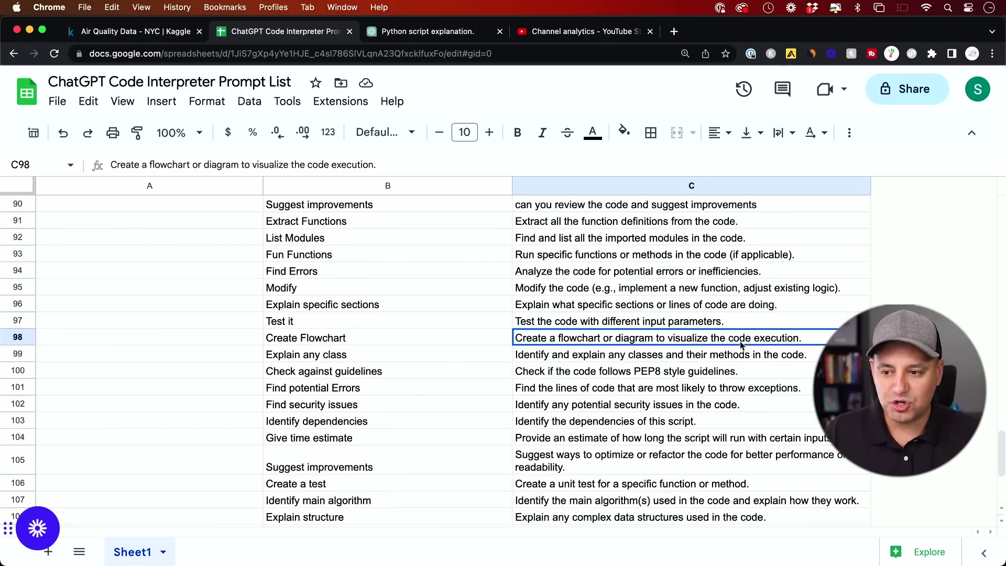
{"action": "scroll", "coordinate": [466, 381], "scroll_direction": "down", "scroll_amount": 1}
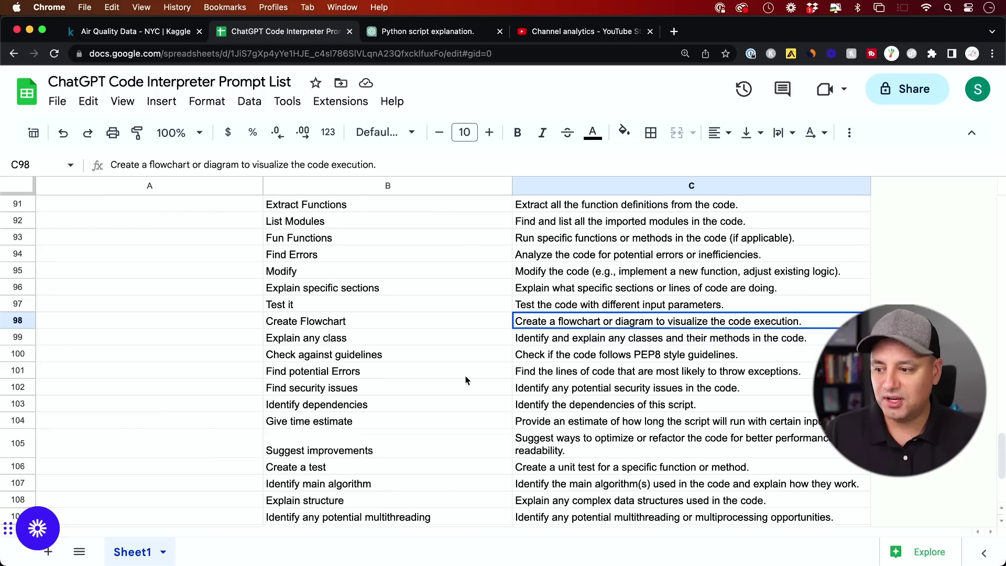
{"action": "scroll", "coordinate": [409, 414], "scroll_direction": "down", "scroll_amount": 3}
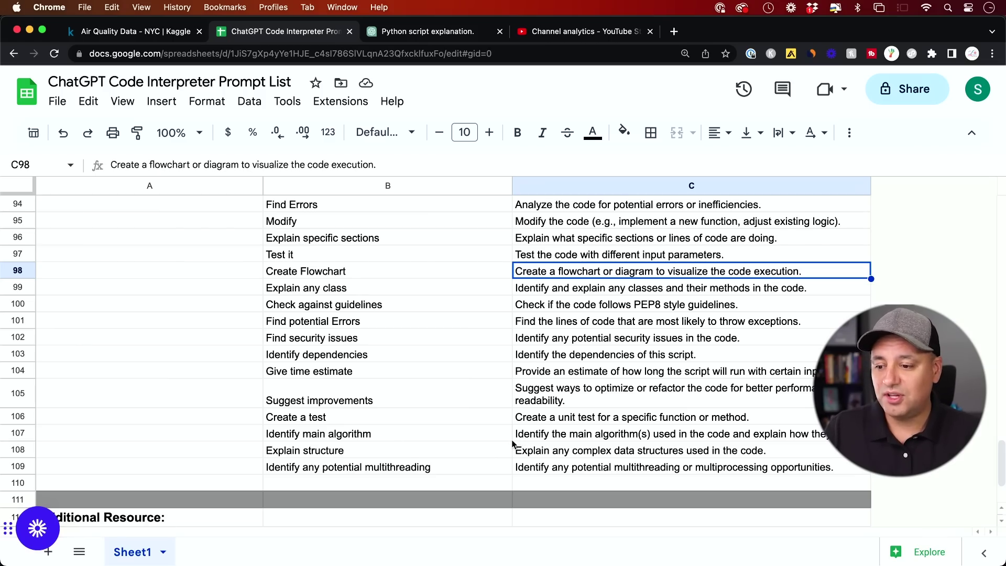
{"action": "scroll", "coordinate": [513, 444], "scroll_direction": "up", "scroll_amount": 9}
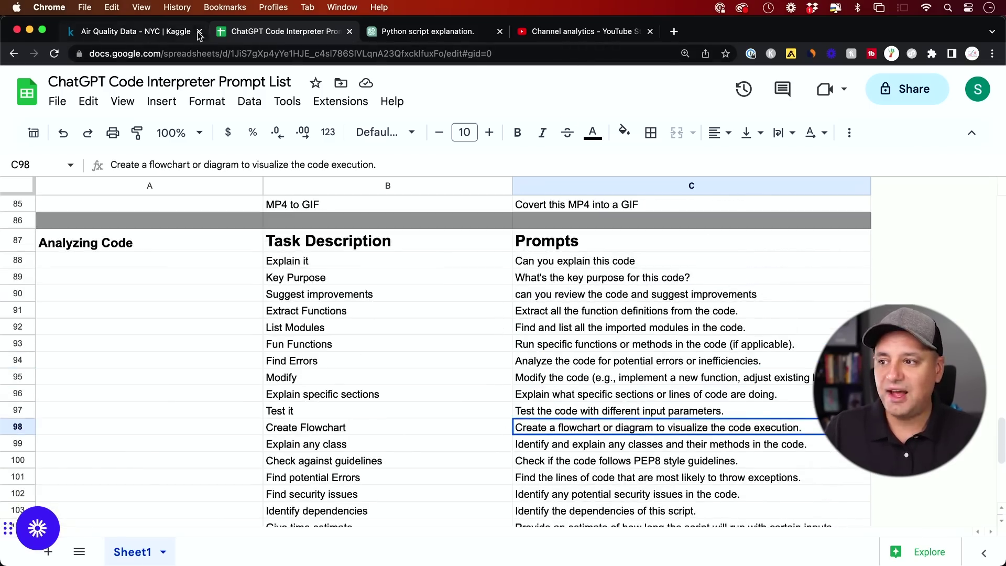
{"action": "left_click", "coordinate": [404, 36]}
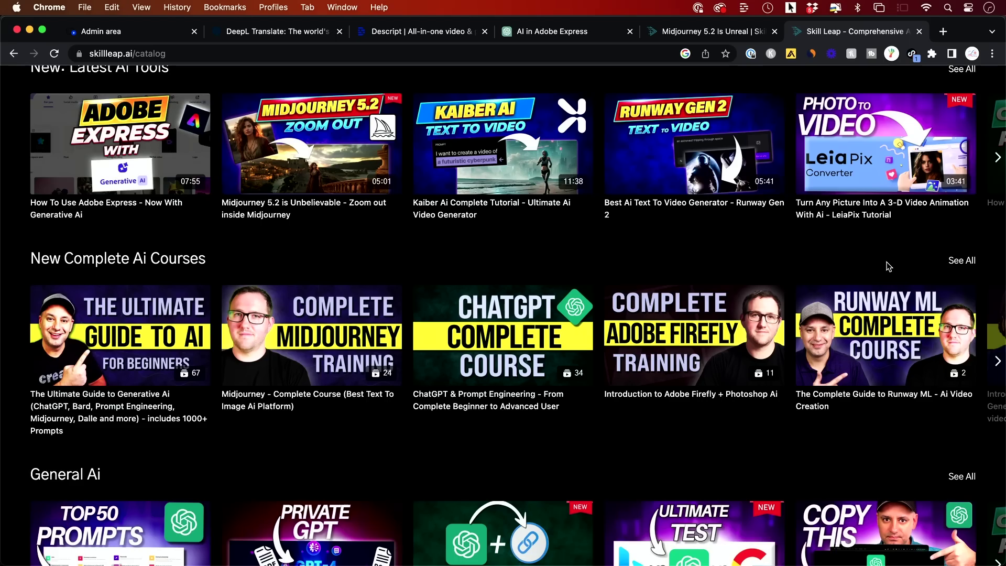
Step: Open Skill Leap AI's New Complete Ai Courses collection and view its seven courses
{"action": "scroll", "coordinate": [792, 251], "scroll_direction": "down", "scroll_amount": 1}
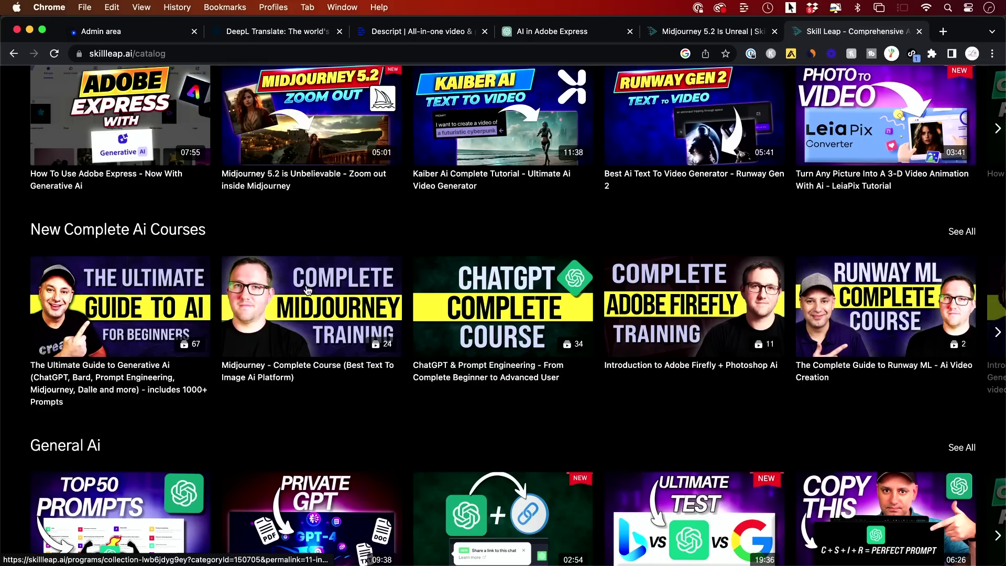
{"action": "left_click", "coordinate": [346, 238]}
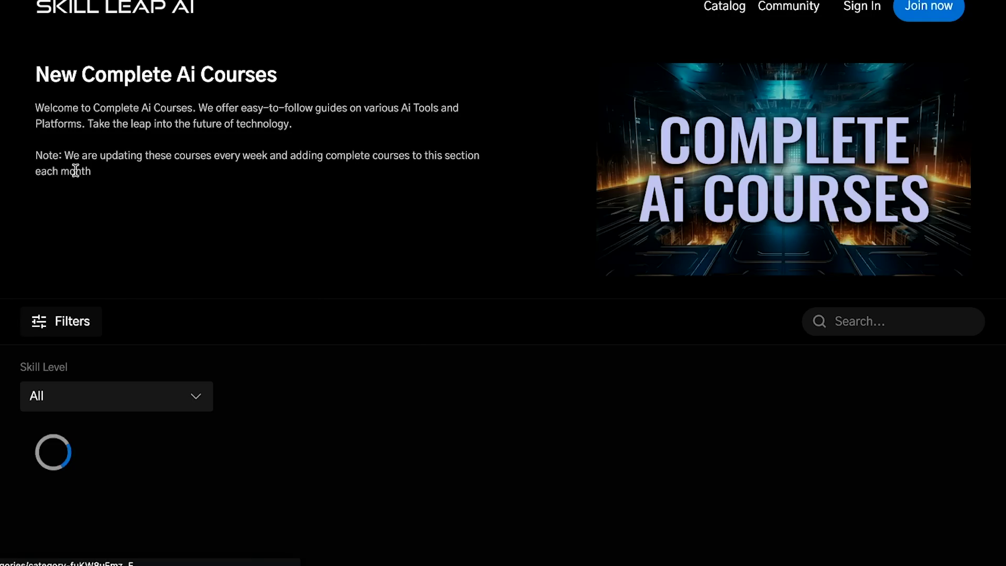
{"action": "scroll", "coordinate": [568, 253], "scroll_direction": "down", "scroll_amount": 5}
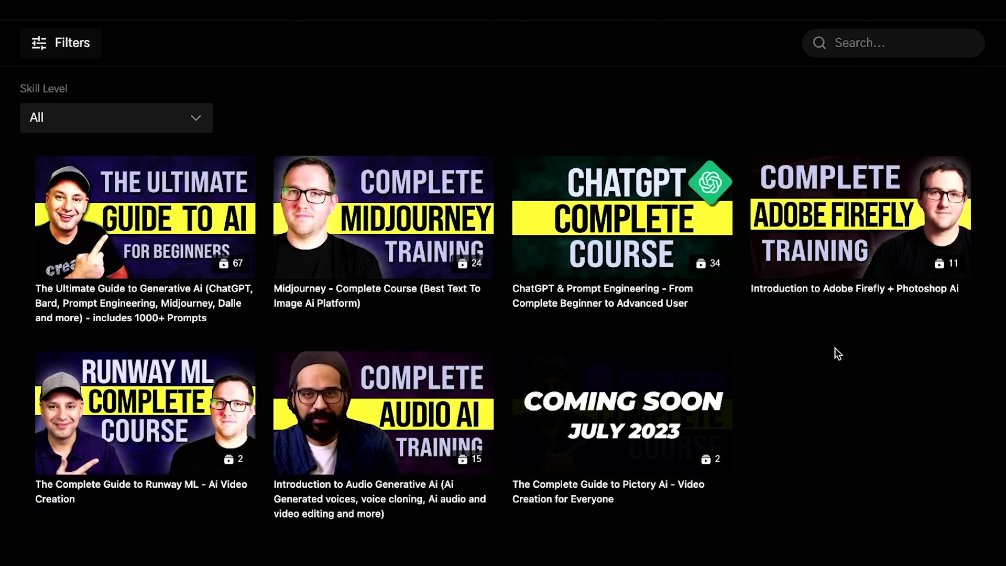
{"action": "scroll", "coordinate": [834, 347], "scroll_direction": "up", "scroll_amount": 1}
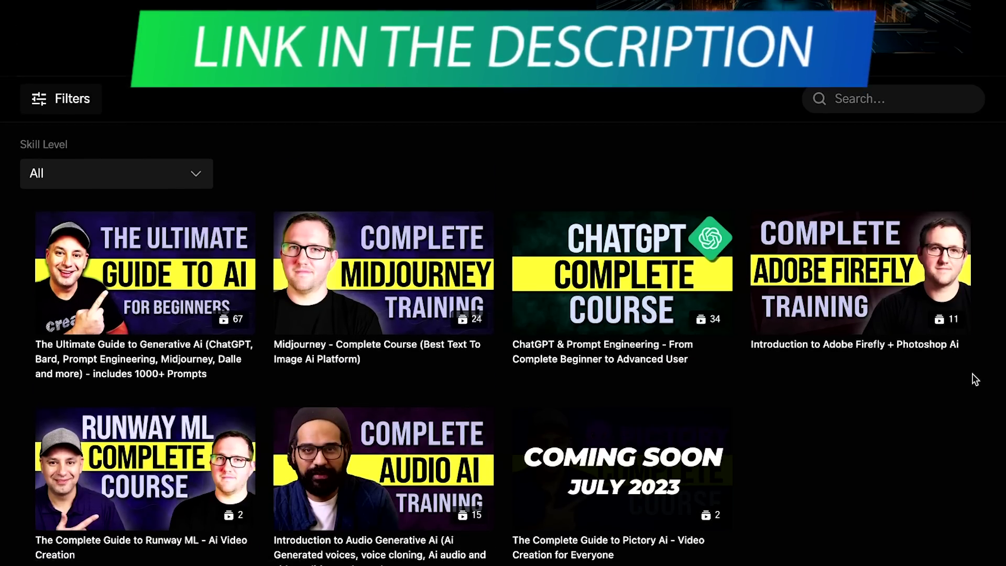